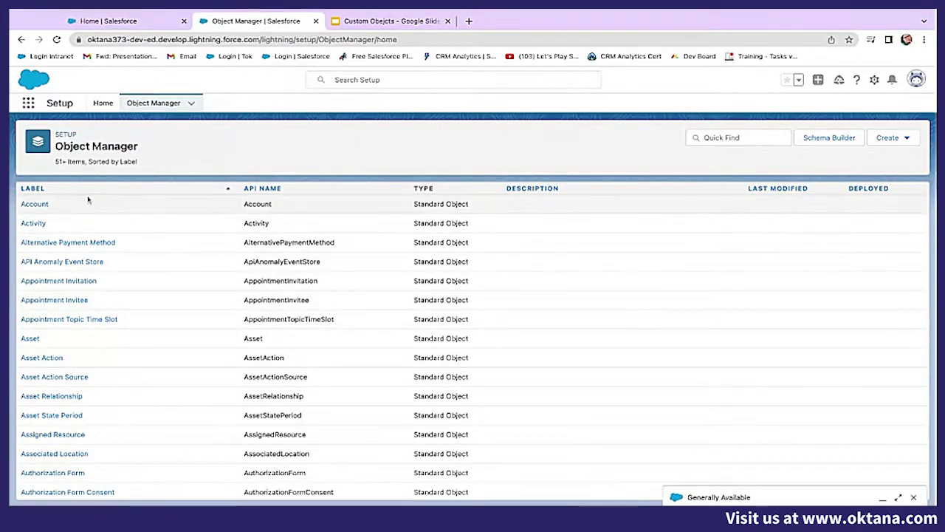
Look through the labels, API names and types of the standard objects in the Object Manager list
{"action": "scroll", "coordinate": [173, 287], "scroll_direction": "down", "scroll_amount": 1}
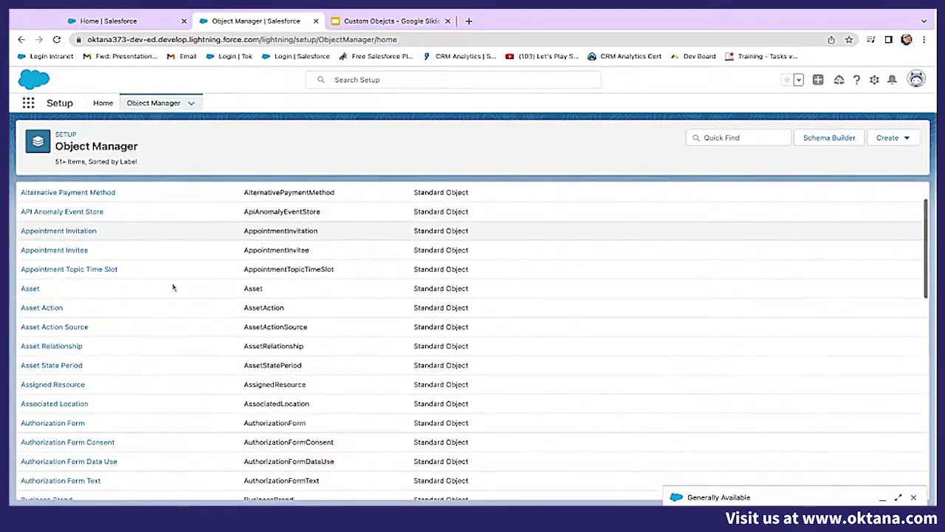
{"action": "scroll", "coordinate": [172, 287], "scroll_direction": "down", "scroll_amount": 5}
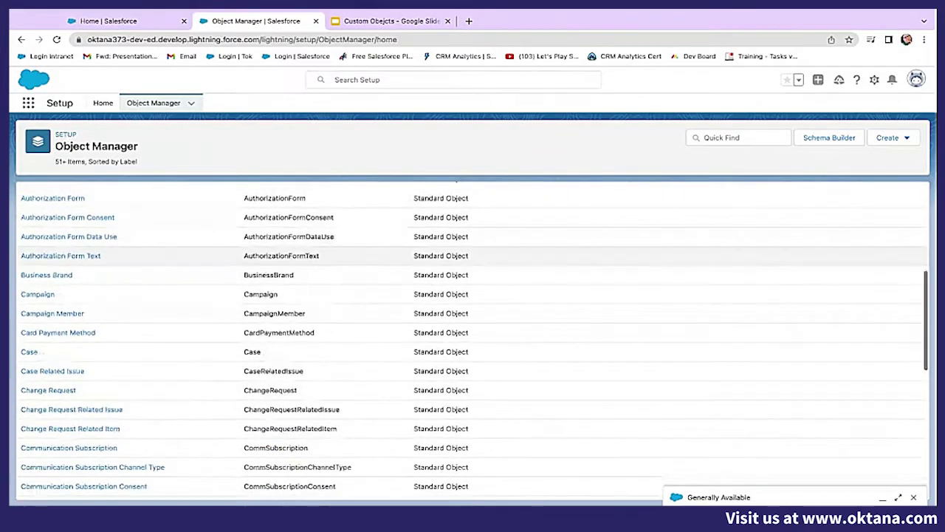
{"action": "scroll", "coordinate": [174, 298], "scroll_direction": "up", "scroll_amount": 6}
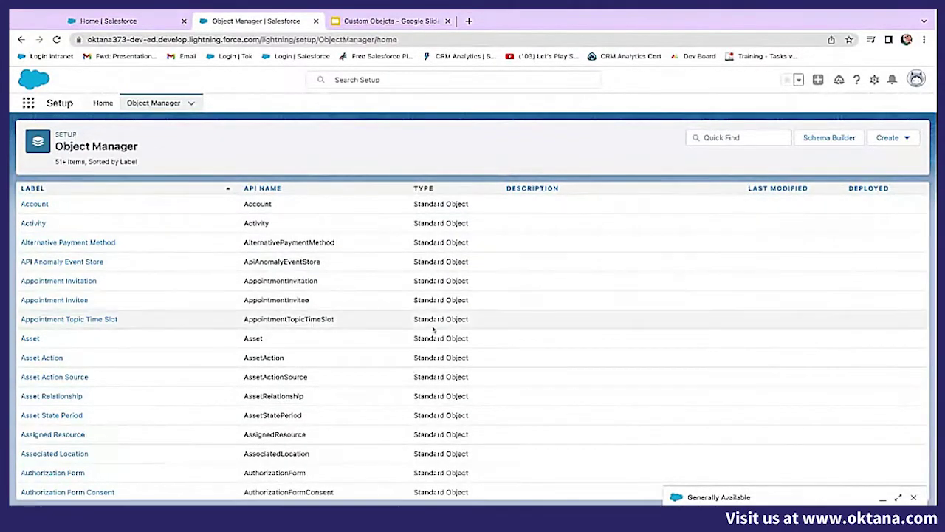
{"action": "scroll", "coordinate": [434, 325], "scroll_direction": "down", "scroll_amount": 2}
{"action": "scroll", "coordinate": [433, 328], "scroll_direction": "down", "scroll_amount": 10}
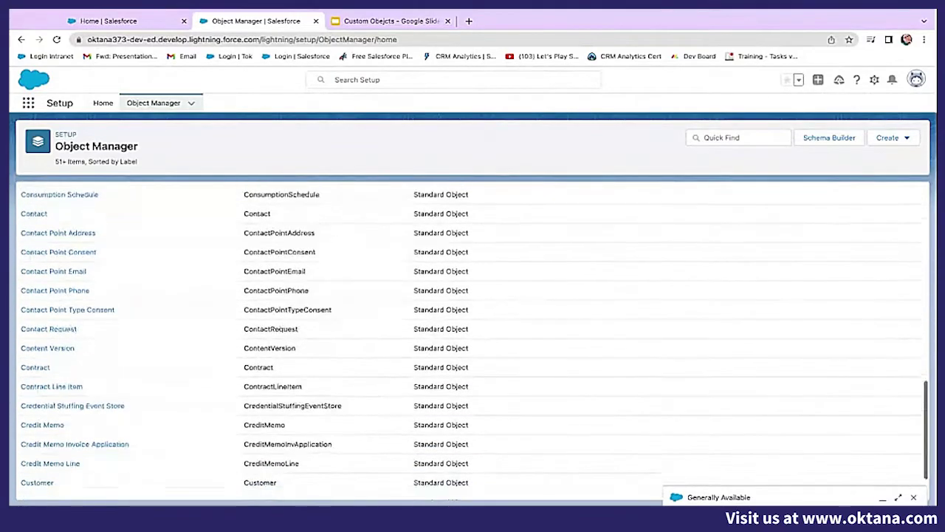
{"action": "scroll", "coordinate": [433, 329], "scroll_direction": "up", "scroll_amount": 5}
{"action": "scroll", "coordinate": [436, 325], "scroll_direction": "up", "scroll_amount": 5}
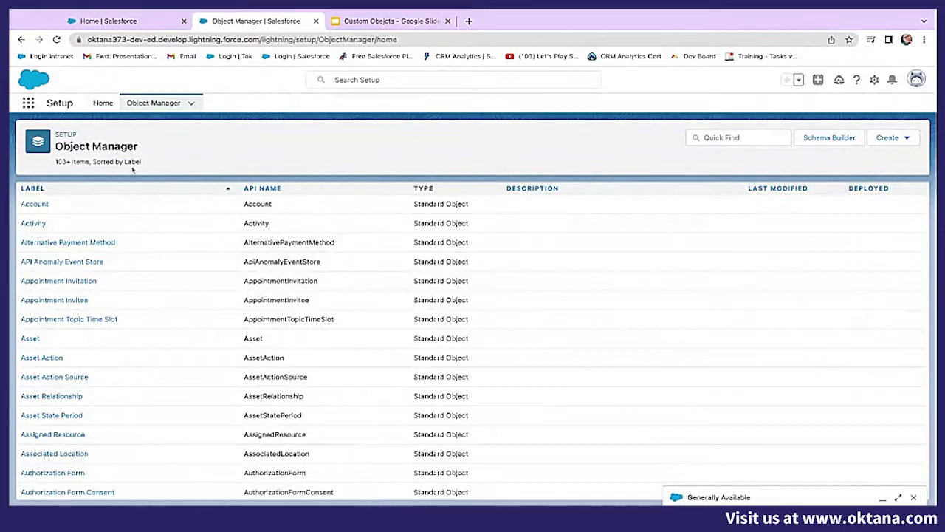
Open the Account object and review the labels, names and data types of its fields and relationships
{"action": "left_click", "coordinate": [35, 203]}
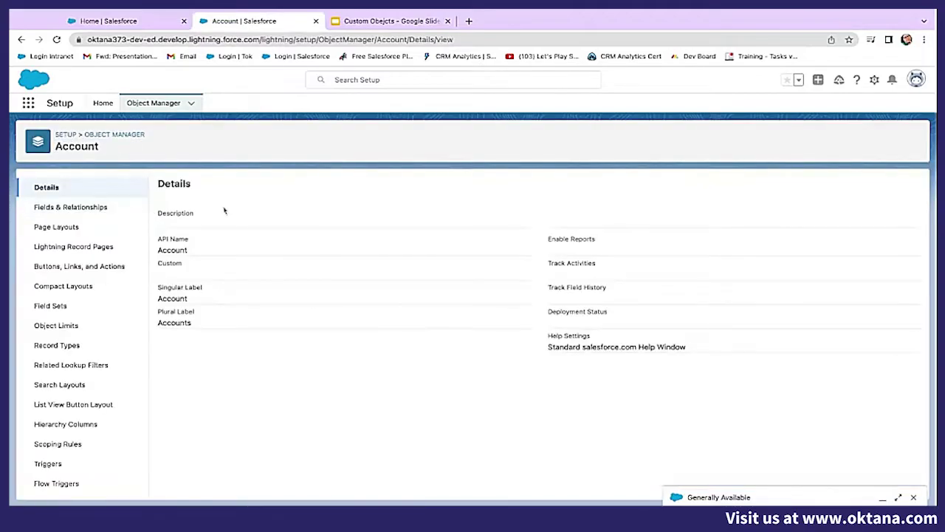
{"action": "left_click", "coordinate": [75, 210]}
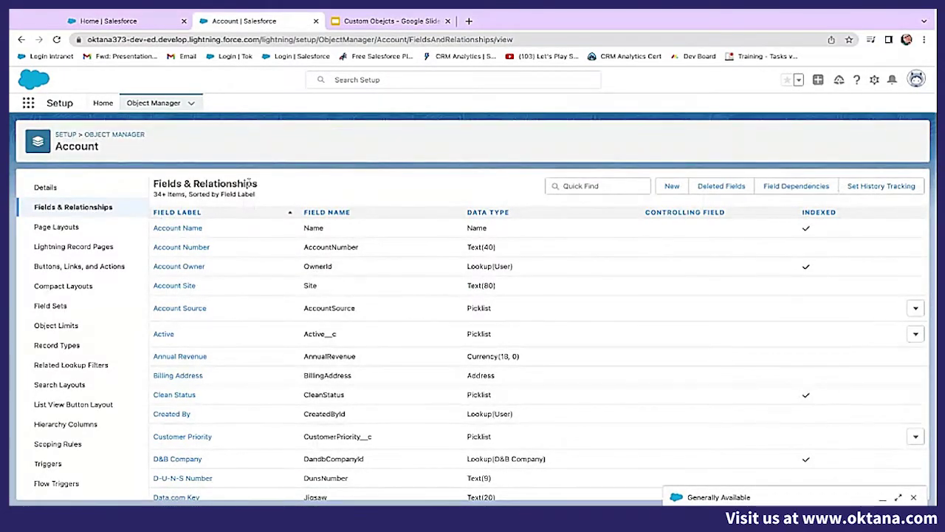
{"action": "scroll", "coordinate": [234, 424], "scroll_direction": "down", "scroll_amount": 1}
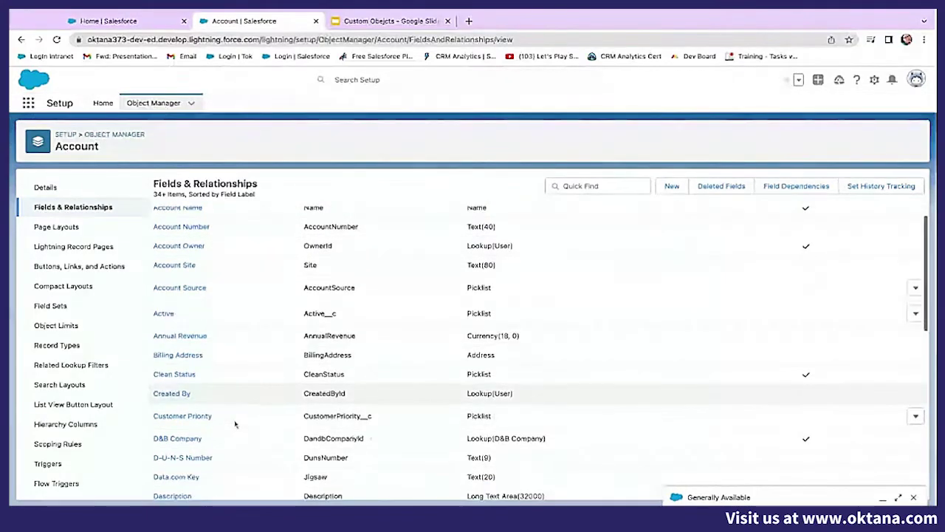
{"action": "scroll", "coordinate": [235, 424], "scroll_direction": "up", "scroll_amount": 1}
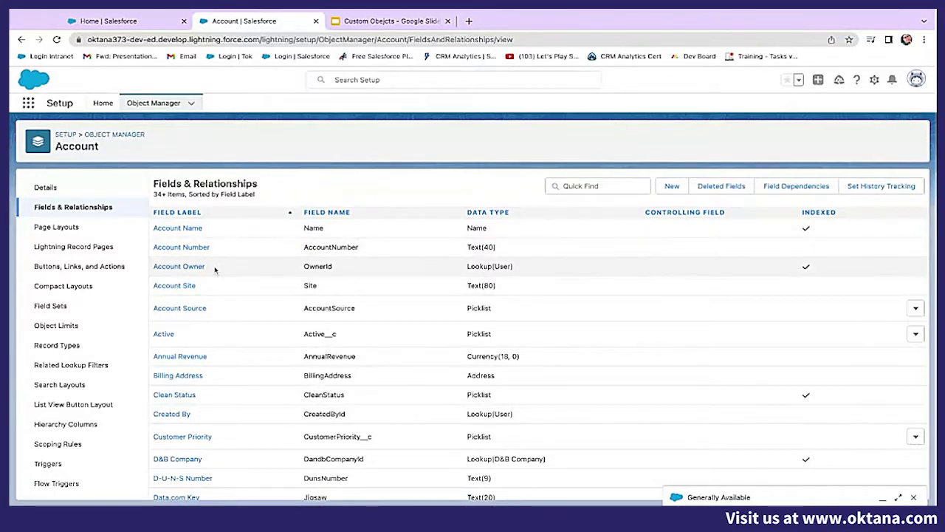
{"action": "scroll", "coordinate": [222, 399], "scroll_direction": "down", "scroll_amount": 1}
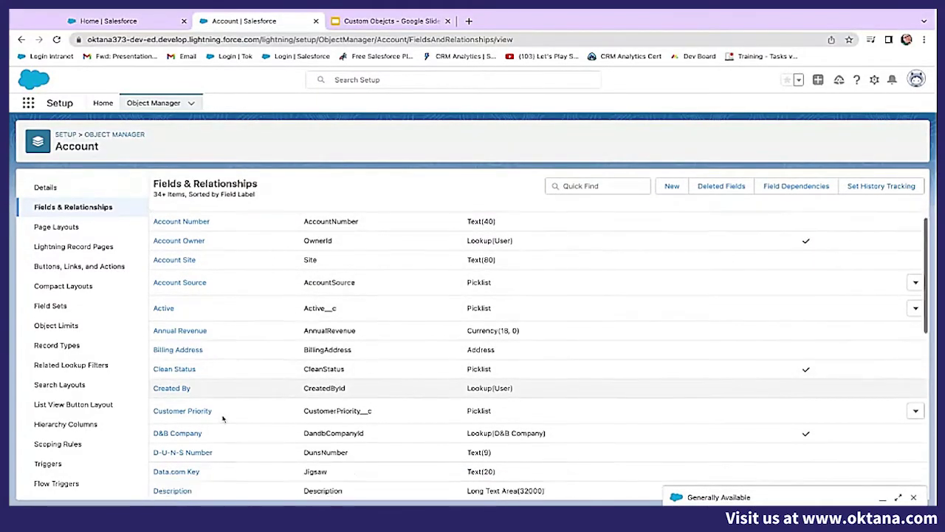
{"action": "scroll", "coordinate": [223, 419], "scroll_direction": "down", "scroll_amount": 6}
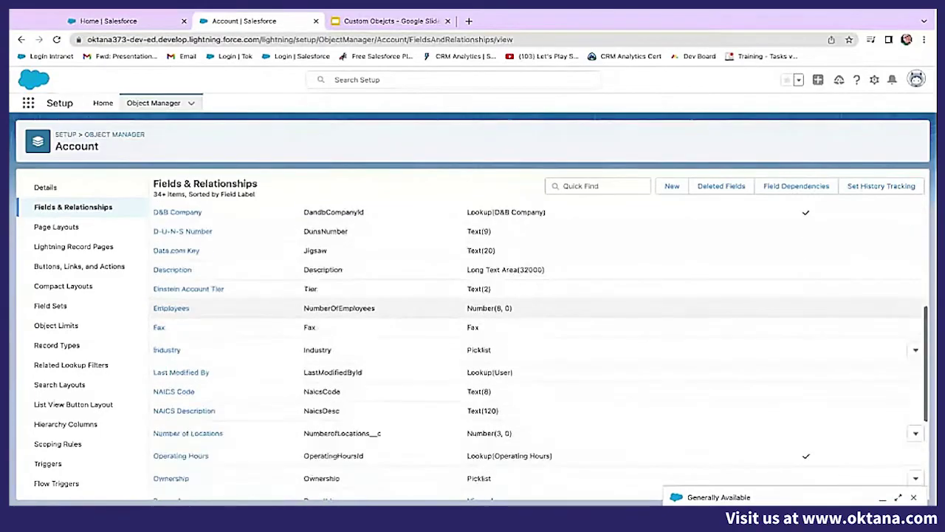
{"action": "scroll", "coordinate": [248, 339], "scroll_direction": "down", "scroll_amount": 3}
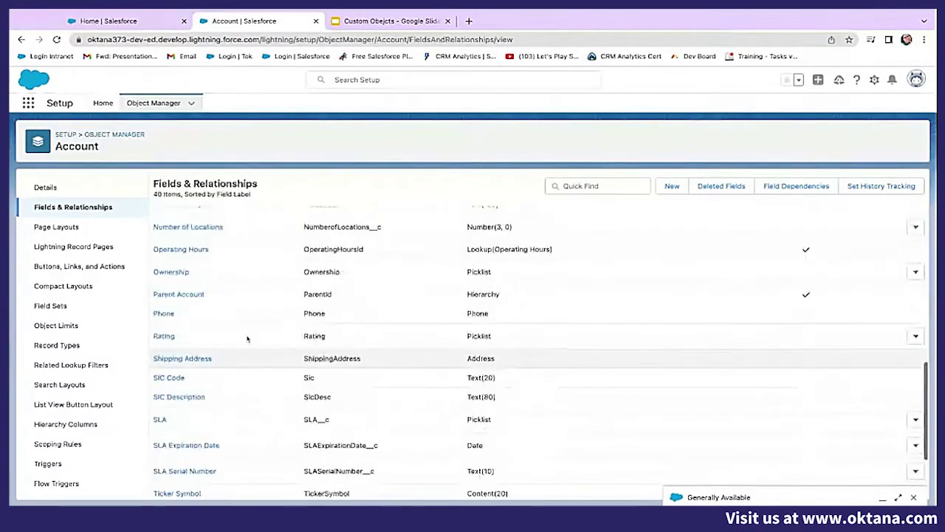
{"action": "scroll", "coordinate": [247, 338], "scroll_direction": "up", "scroll_amount": 10}
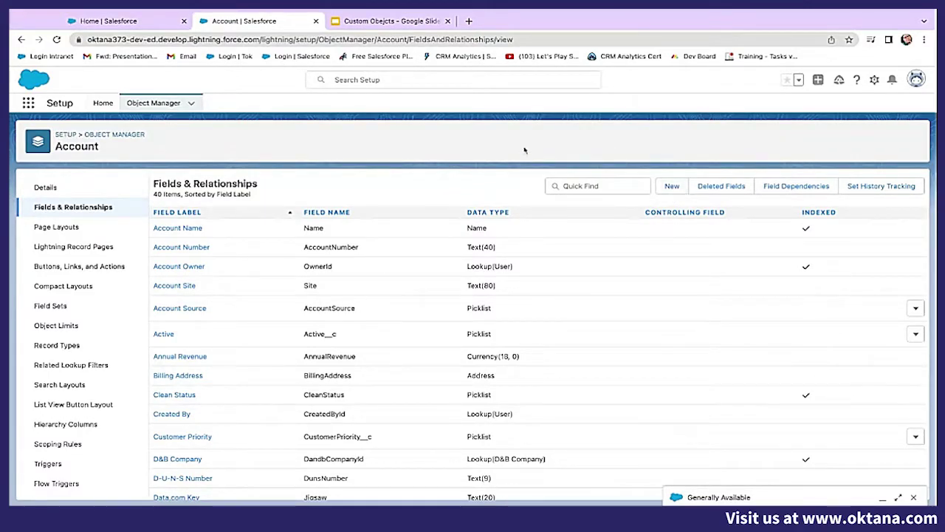
Create and save a custom object with the label Libro and the plural label Libros, keeping the default options
{"action": "left_click", "coordinate": [158, 104]}
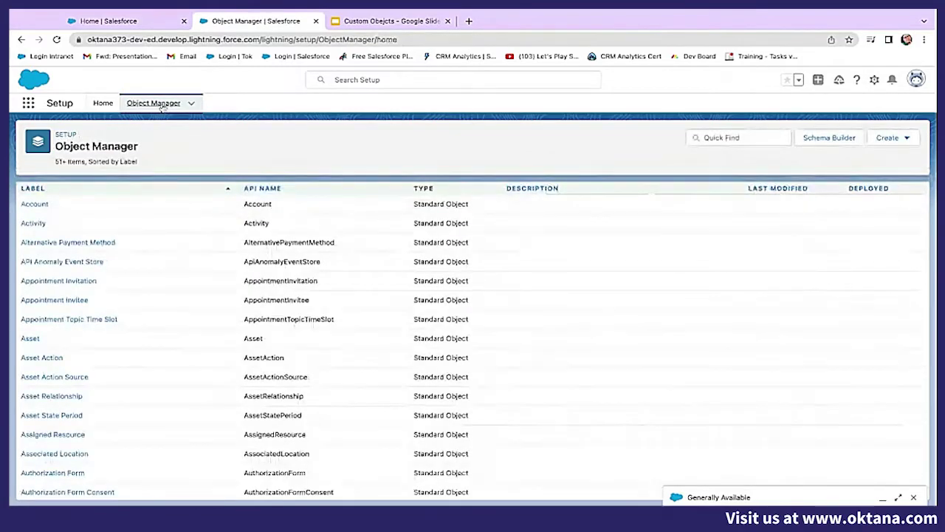
{"action": "left_click", "coordinate": [908, 144]}
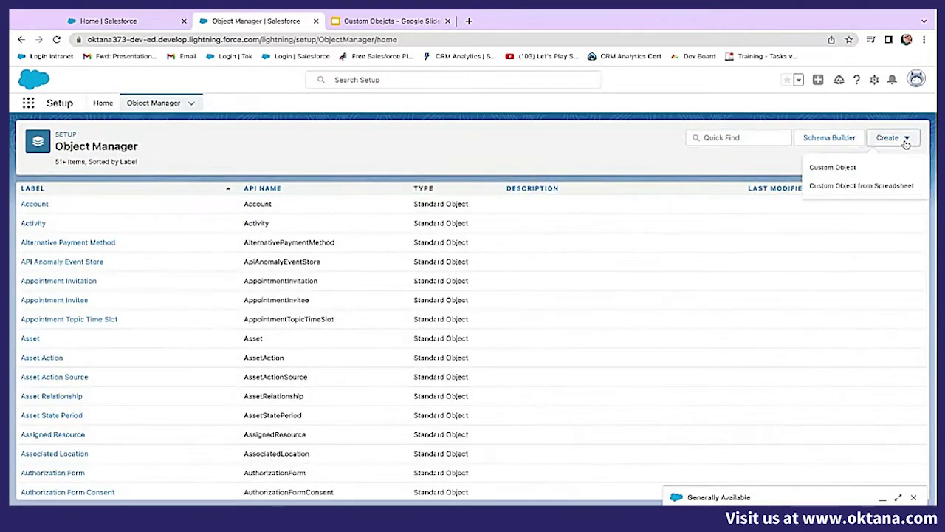
{"action": "left_click", "coordinate": [857, 168]}
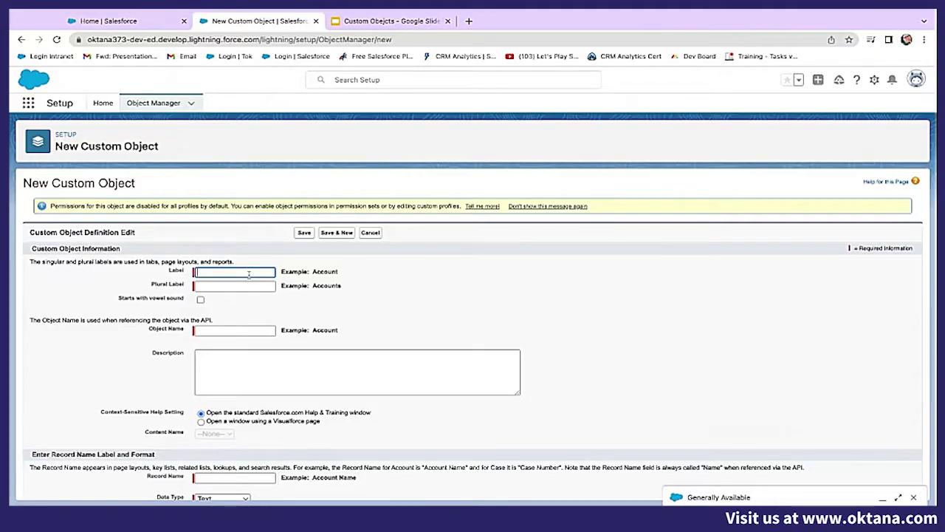
{"action": "type", "text": "Libro"}
{"action": "left_click", "coordinate": [212, 285]}
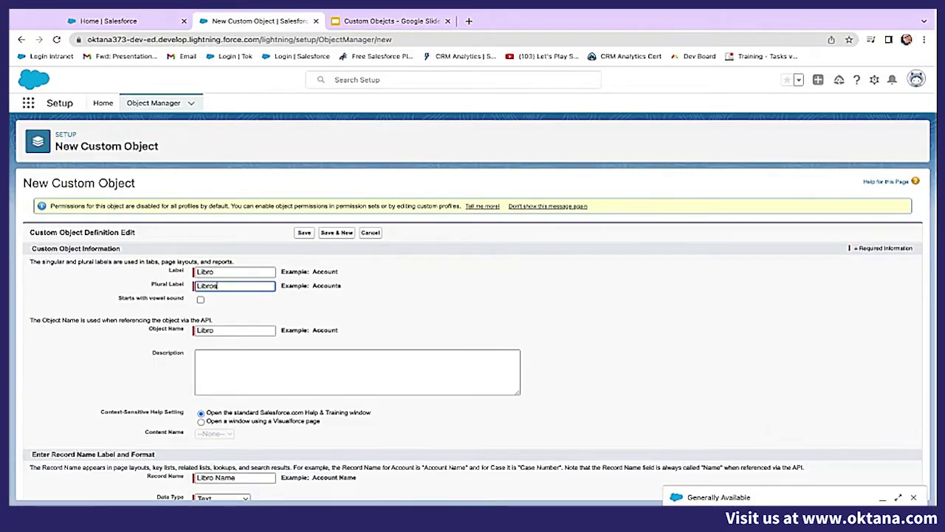
{"action": "left_click", "coordinate": [442, 290]}
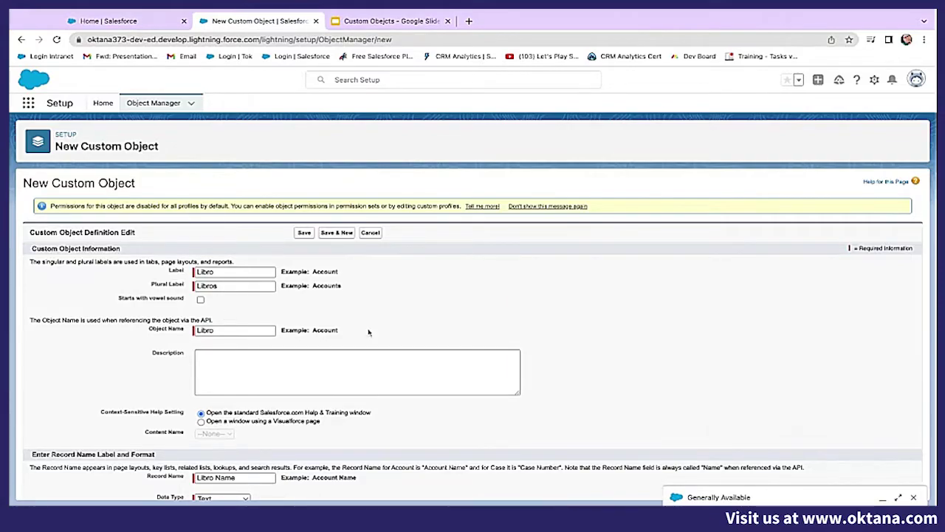
{"action": "scroll", "coordinate": [436, 350], "scroll_direction": "down", "scroll_amount": 3}
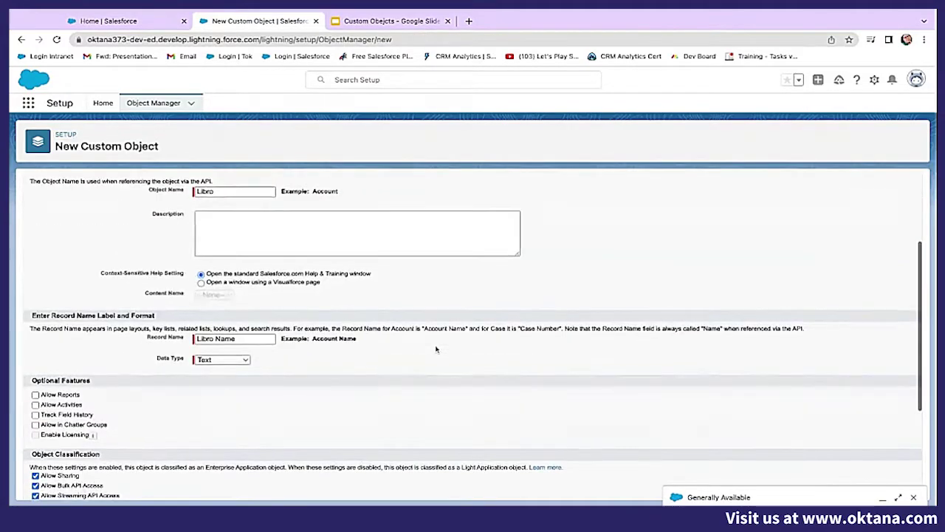
{"action": "scroll", "coordinate": [437, 350], "scroll_direction": "up", "scroll_amount": 3}
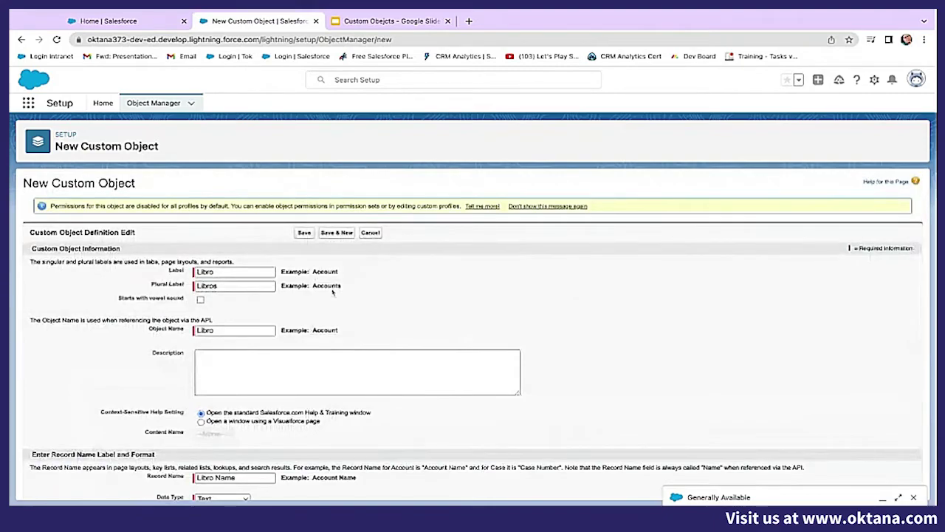
{"action": "left_click", "coordinate": [306, 235]}
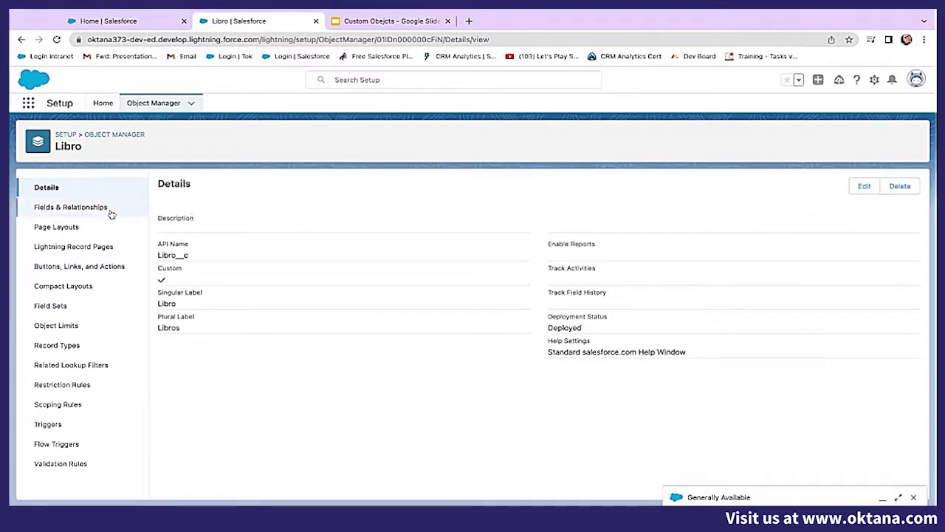
Rename the Libro object's record name field from Libro Name to Name and save it
{"action": "left_click", "coordinate": [68, 207]}
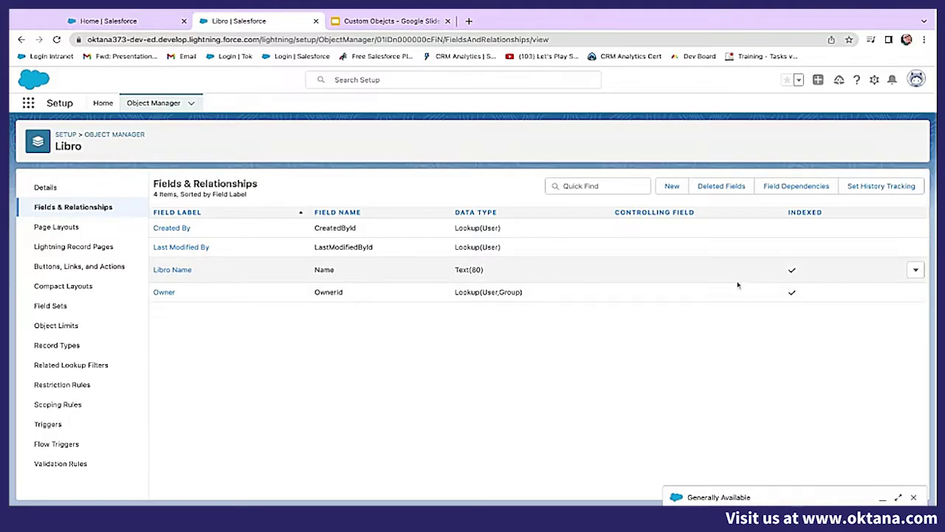
{"action": "left_click", "coordinate": [915, 270]}
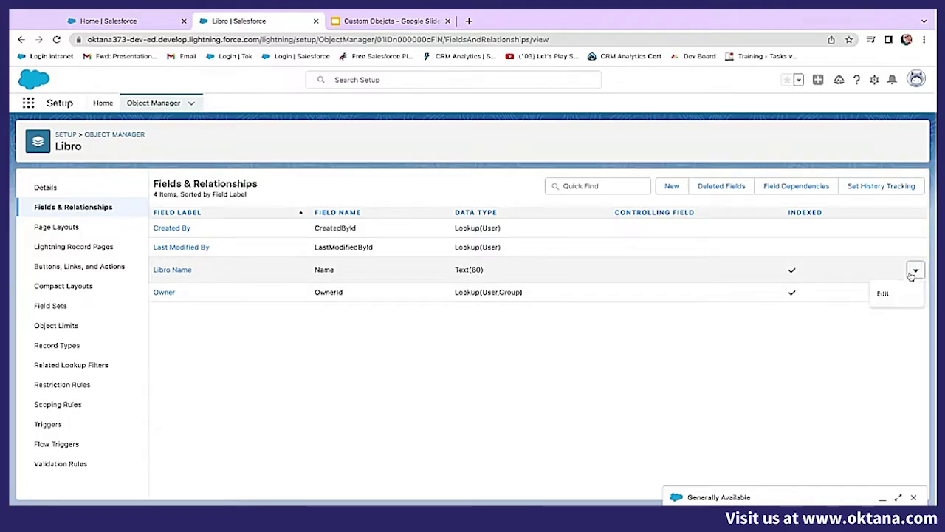
{"action": "left_click", "coordinate": [890, 297]}
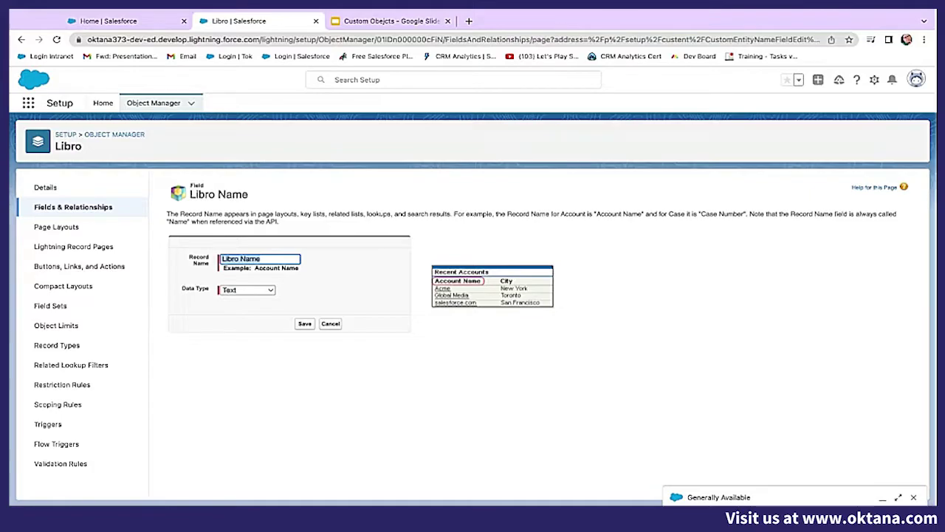
{"action": "type", "text": "Name"}
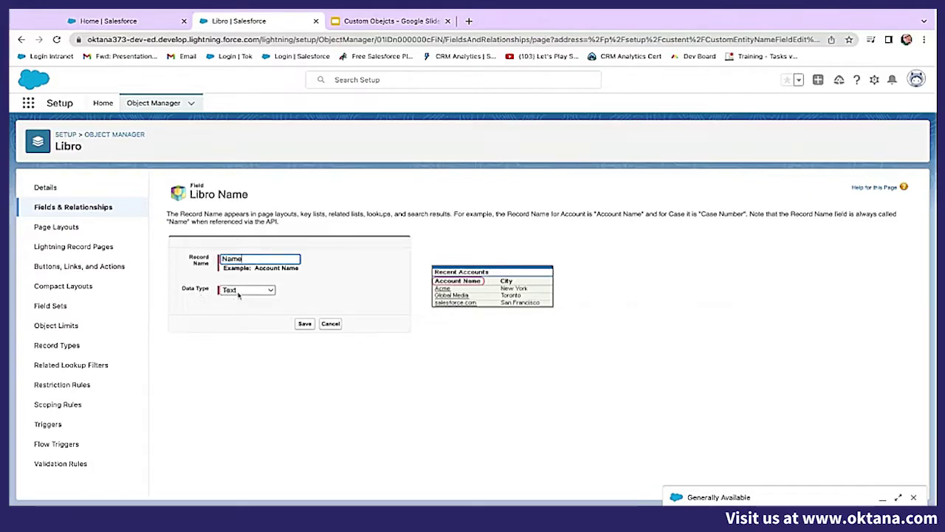
{"action": "left_click", "coordinate": [306, 326]}
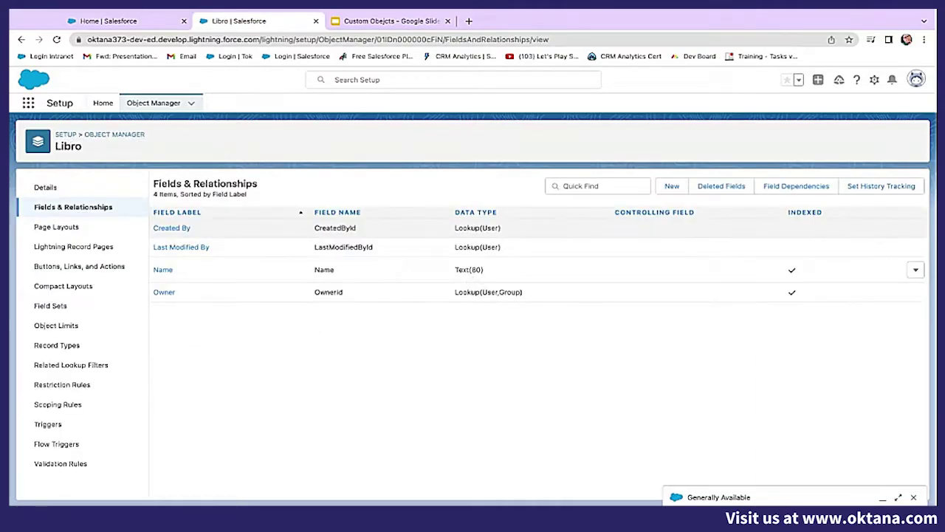
Start a new custom field on the Libro object with the Text data type and proceed to its details
{"action": "left_click", "coordinate": [672, 188]}
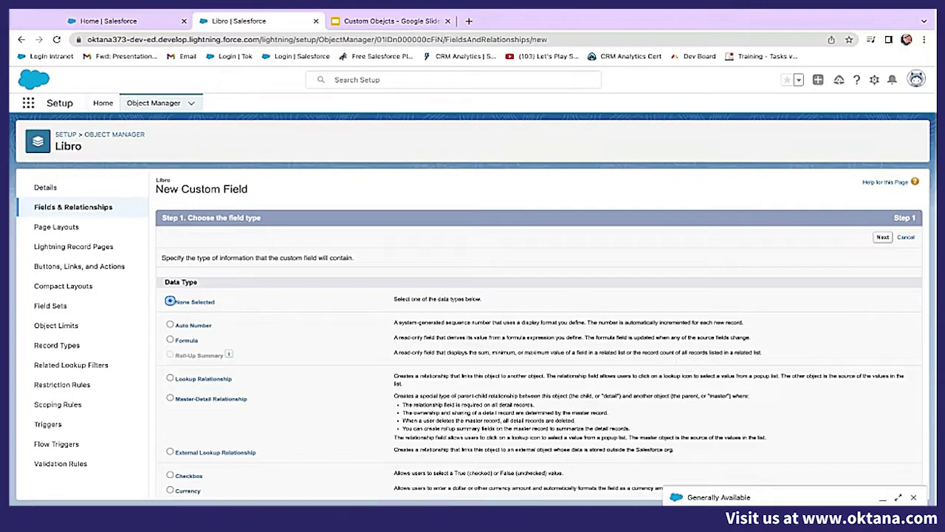
{"action": "scroll", "coordinate": [335, 358], "scroll_direction": "down", "scroll_amount": 2}
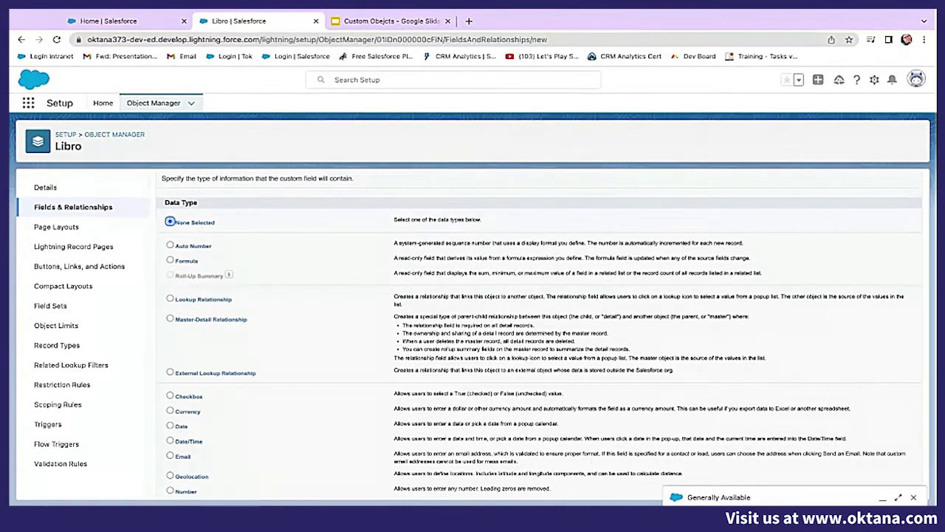
{"action": "scroll", "coordinate": [539, 333], "scroll_direction": "down", "scroll_amount": 2}
{"action": "scroll", "coordinate": [169, 421], "scroll_direction": "down", "scroll_amount": 2}
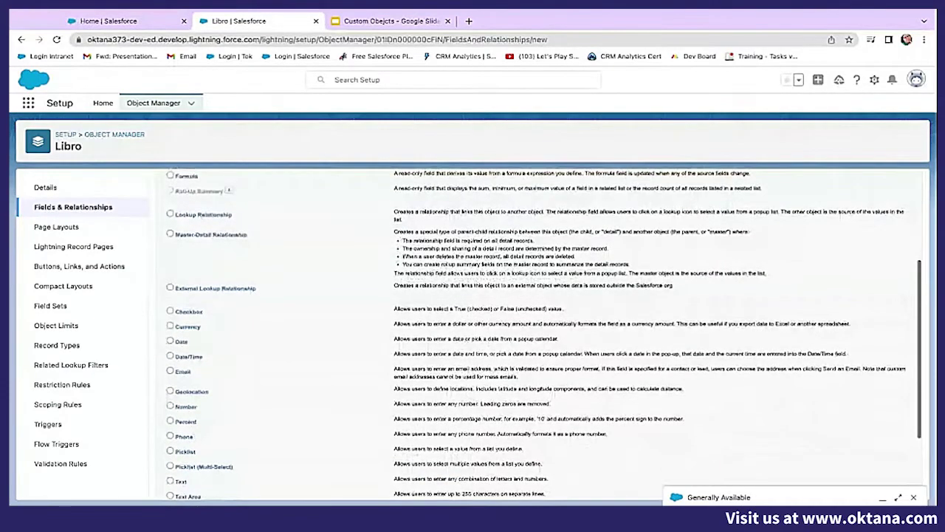
{"action": "left_click", "coordinate": [170, 417]}
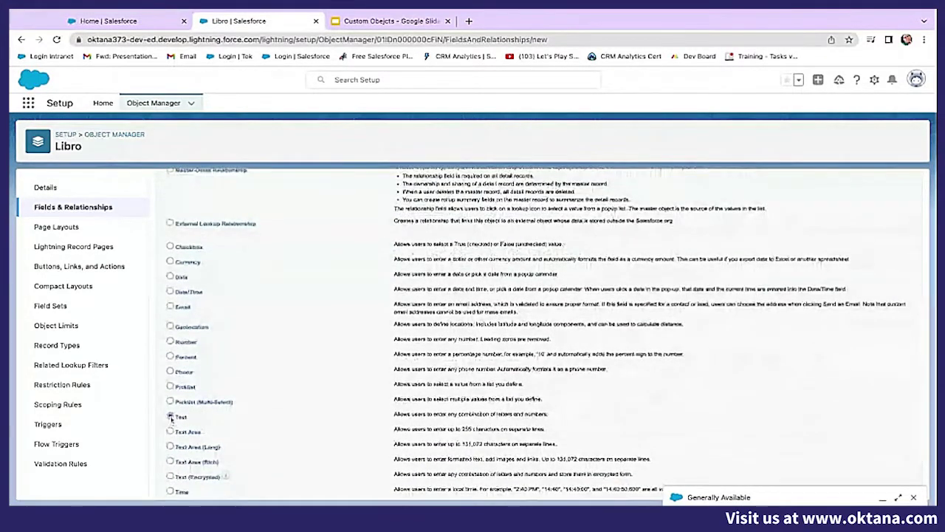
{"action": "scroll", "coordinate": [487, 407], "scroll_direction": "down", "scroll_amount": 1}
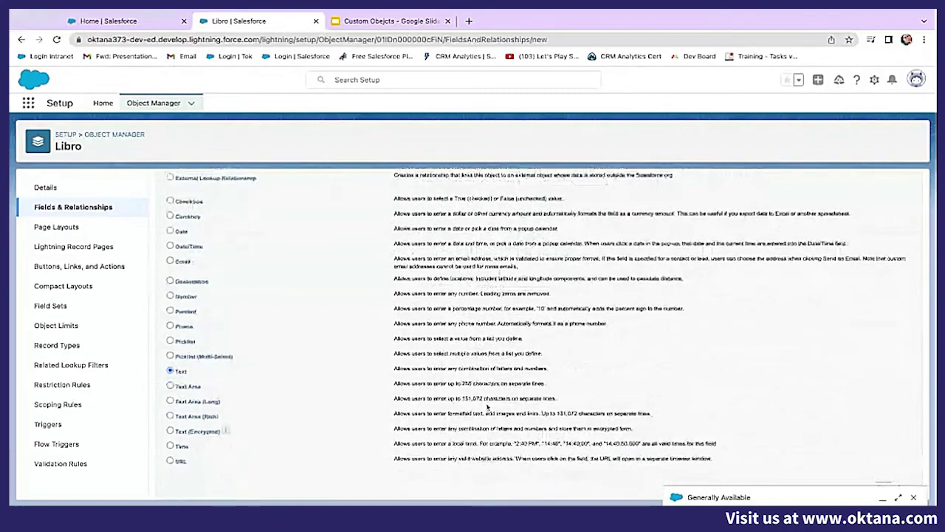
{"action": "scroll", "coordinate": [487, 407], "scroll_direction": "up", "scroll_amount": 8}
{"action": "scroll", "coordinate": [239, 213], "scroll_direction": "down", "scroll_amount": 1}
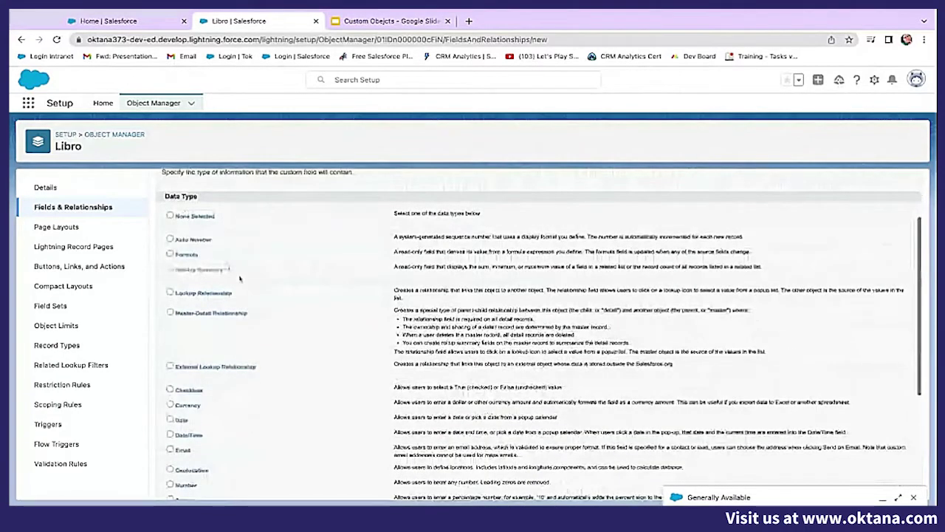
{"action": "scroll", "coordinate": [370, 295], "scroll_direction": "up", "scroll_amount": 1}
{"action": "scroll", "coordinate": [368, 294], "scroll_direction": "up", "scroll_amount": 2}
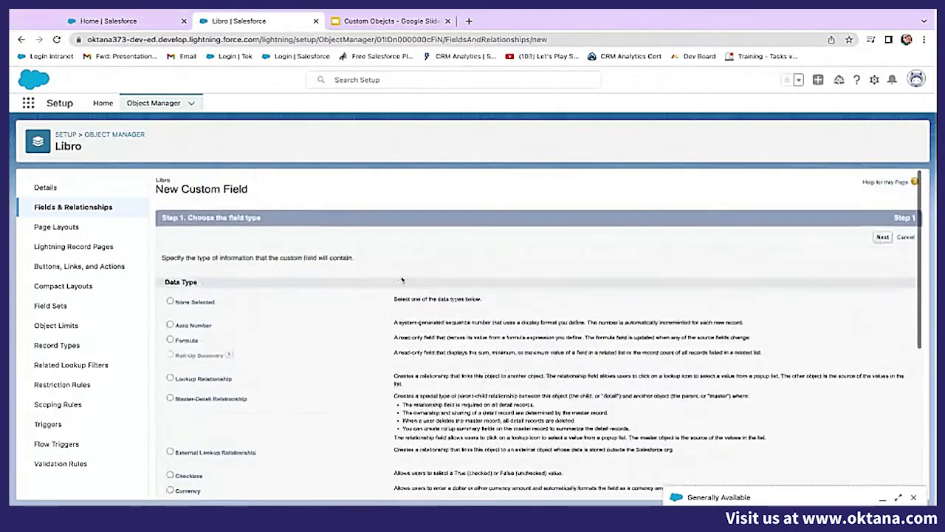
{"action": "left_click", "coordinate": [883, 238]}
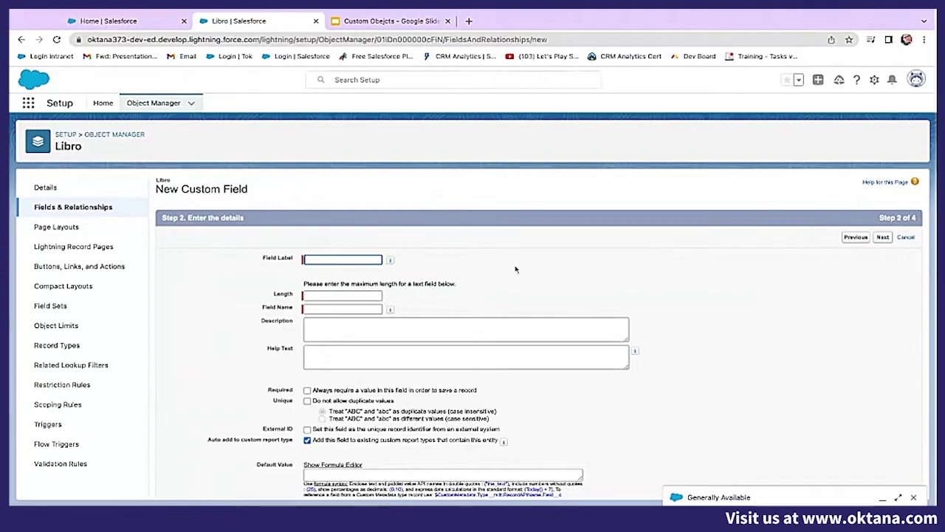
Label the text field Autor with a length of 50 and save it with the default field-level security and page layout
{"action": "type", "text": "Autor"}
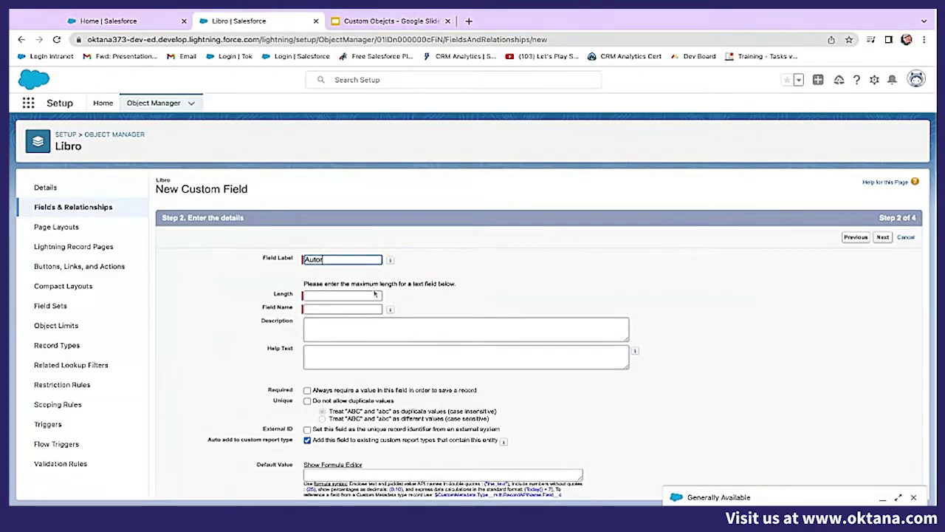
{"action": "key", "text": "Tab"}
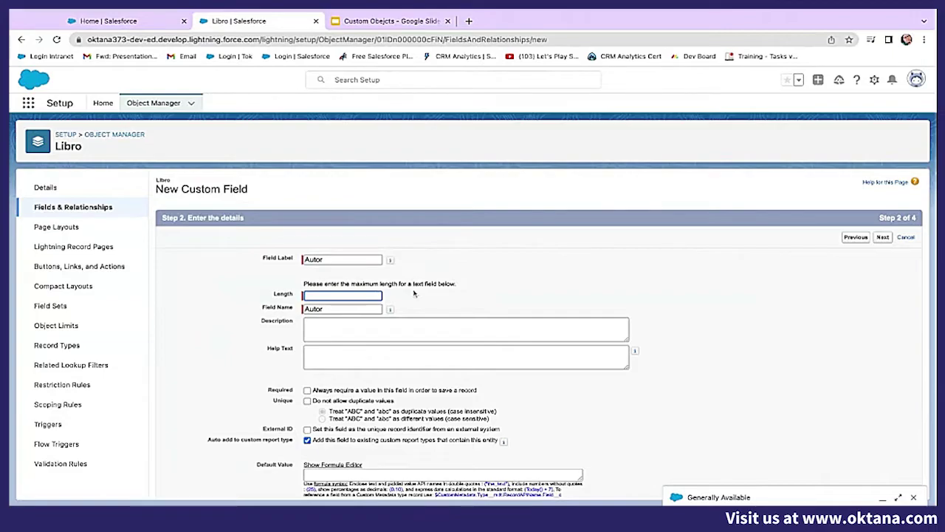
{"action": "type", "text": "50"}
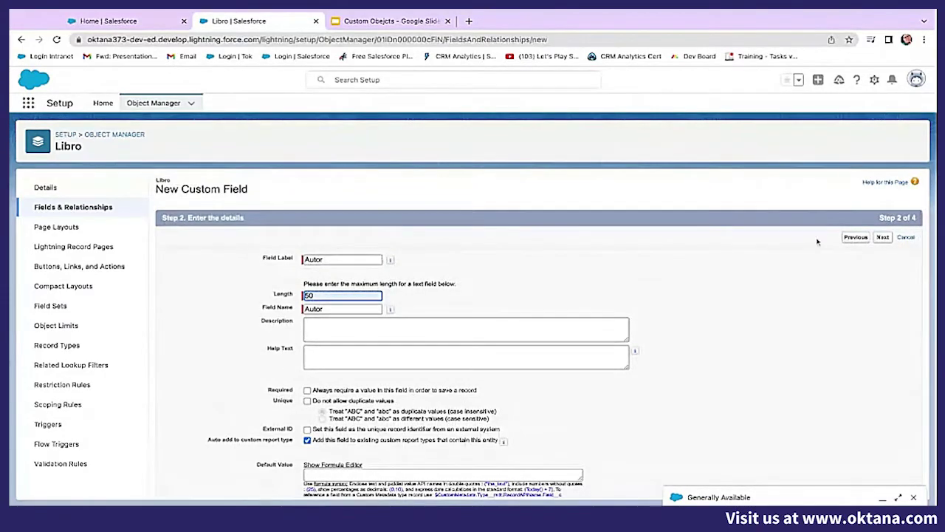
{"action": "left_click", "coordinate": [881, 238]}
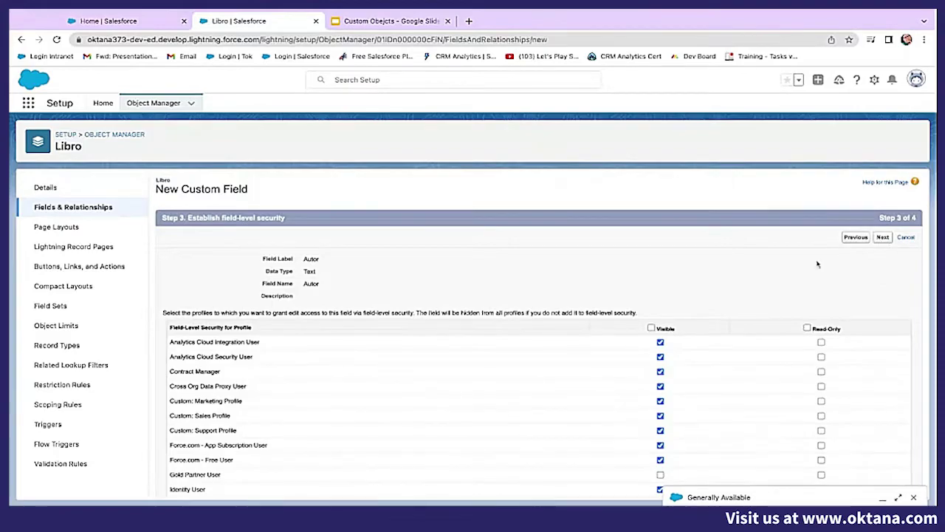
{"action": "left_click", "coordinate": [884, 240]}
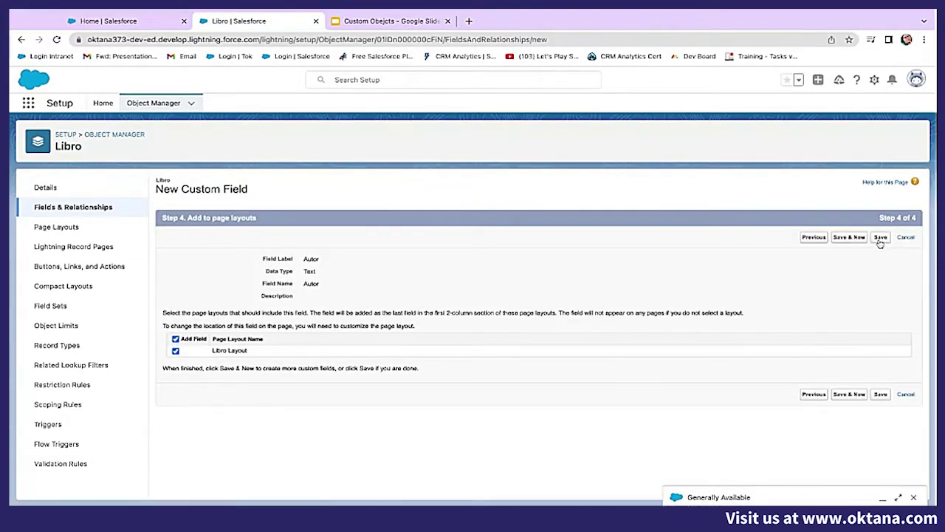
{"action": "left_click", "coordinate": [881, 238]}
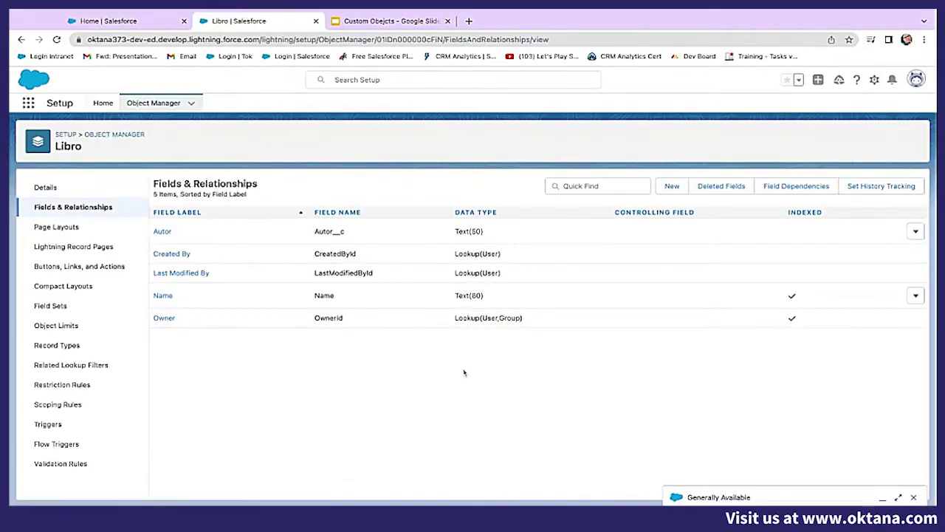
Start another custom field on the Libro object with the Number data type and proceed to its details
{"action": "left_click", "coordinate": [668, 190]}
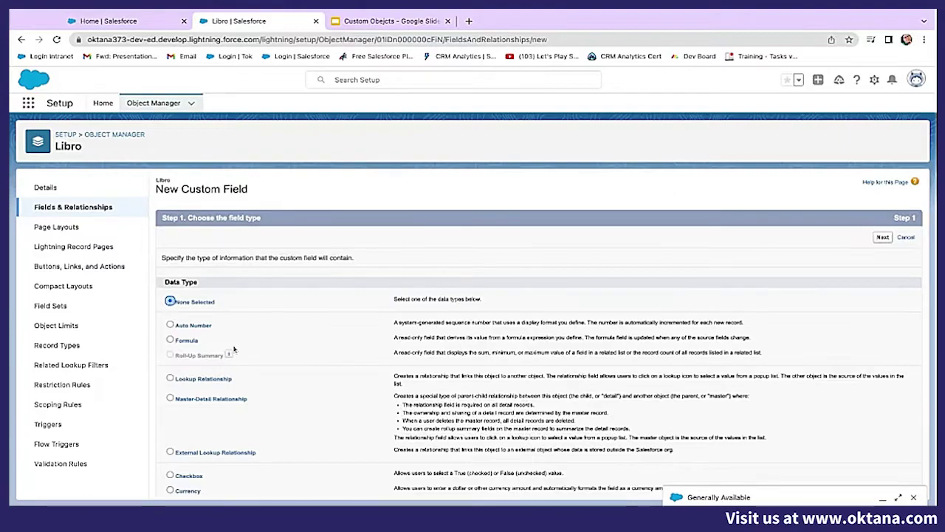
{"action": "scroll", "coordinate": [233, 349], "scroll_direction": "down", "scroll_amount": 3}
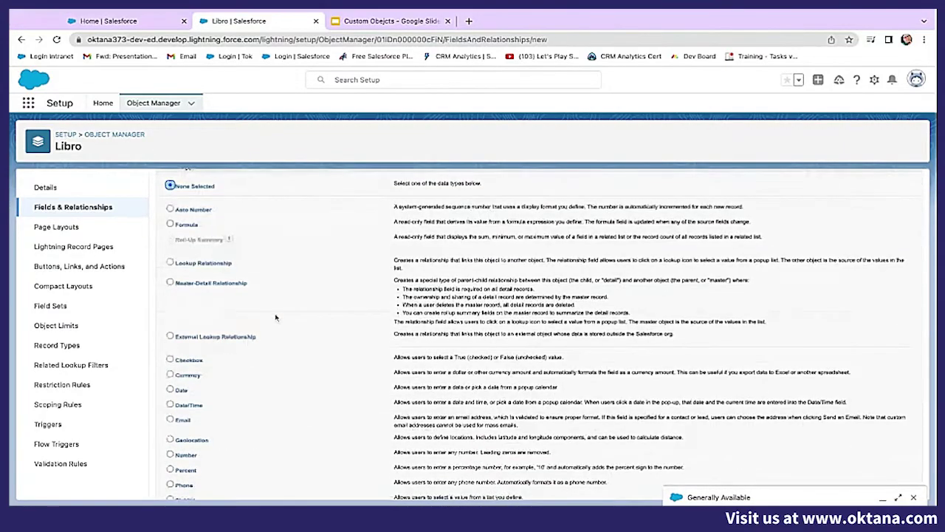
{"action": "scroll", "coordinate": [275, 317], "scroll_direction": "down", "scroll_amount": 2}
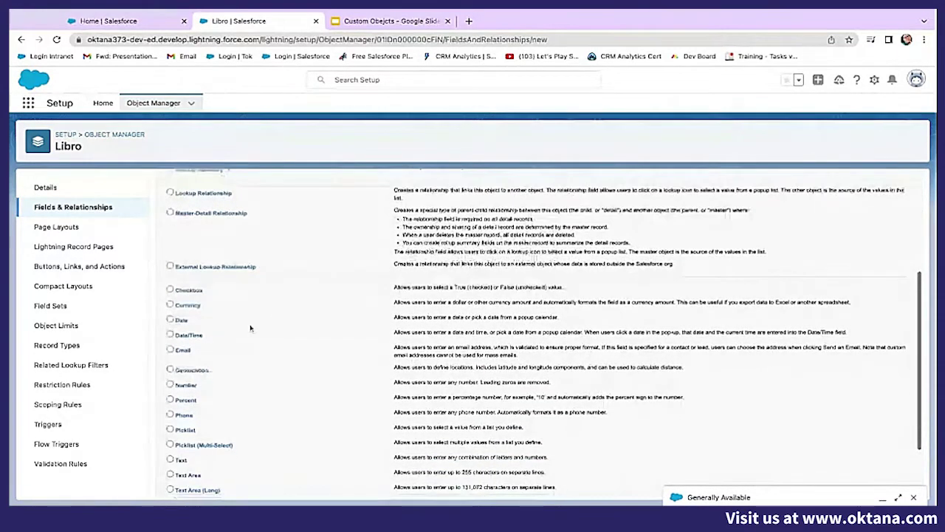
{"action": "left_click", "coordinate": [170, 385]}
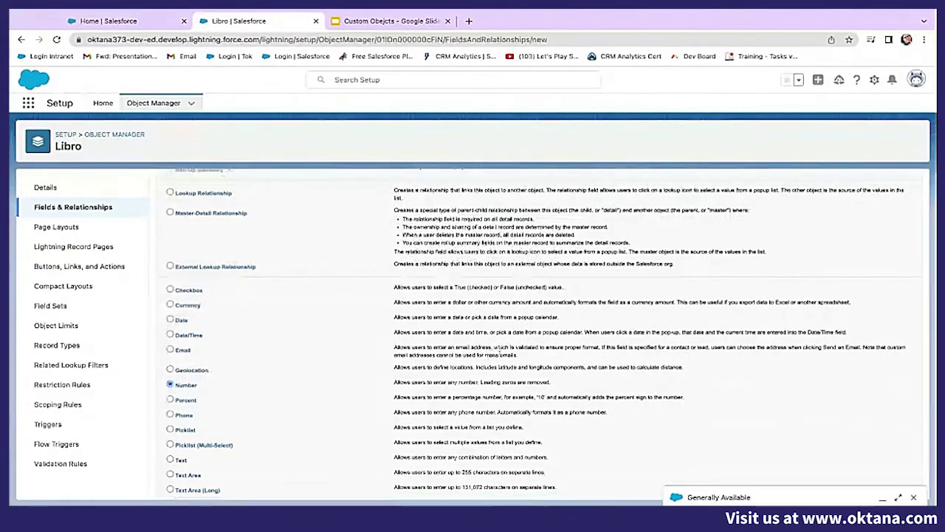
{"action": "scroll", "coordinate": [575, 328], "scroll_direction": "up", "scroll_amount": 1}
{"action": "scroll", "coordinate": [574, 327], "scroll_direction": "up", "scroll_amount": 2}
{"action": "left_click", "coordinate": [882, 237]}
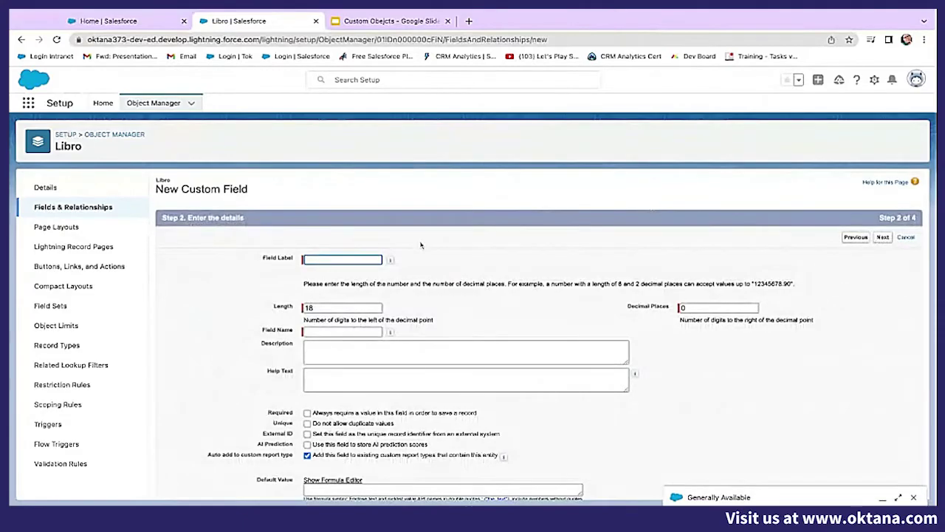
Label the number field Numero de Paginas and save it with the default length, decimal places, security and page layout
{"action": "type", "text": "Nuemro"}
{"action": "key", "text": "BackSpace"}
{"action": "key", "text": "BackSpace"}
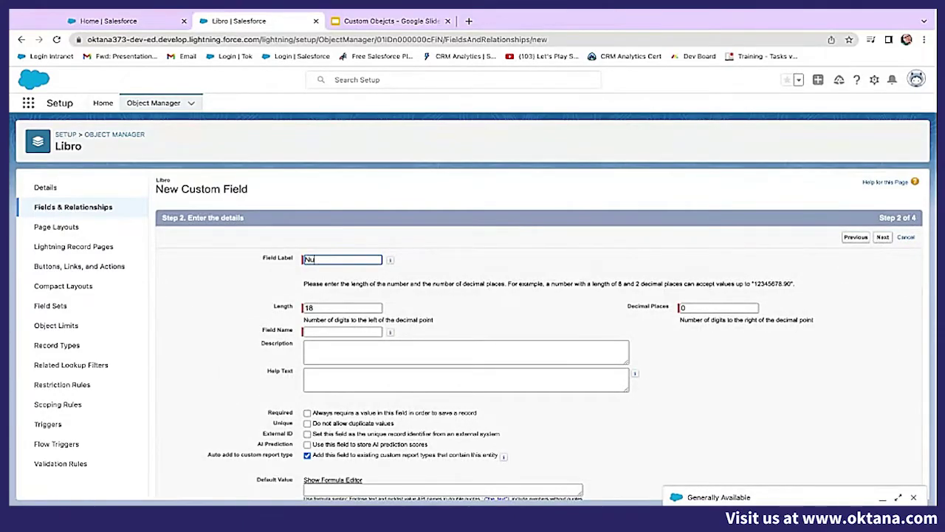
{"action": "type", "text": "mero de Paginas"}
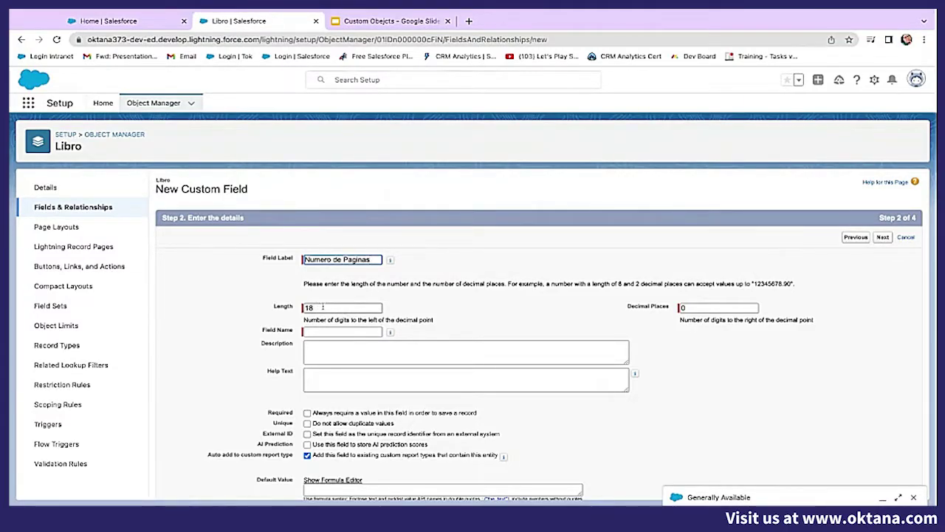
{"action": "left_click", "coordinate": [455, 304]}
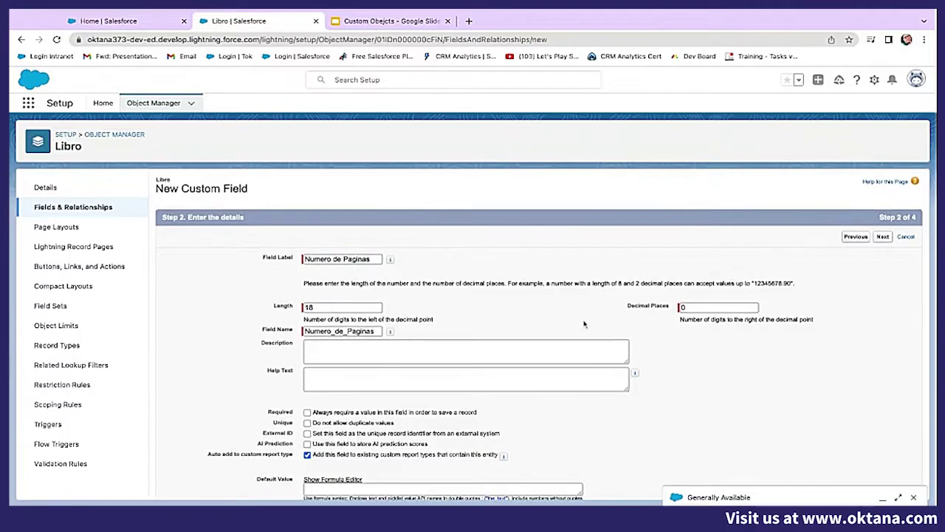
{"action": "scroll", "coordinate": [583, 323], "scroll_direction": "down", "scroll_amount": 1}
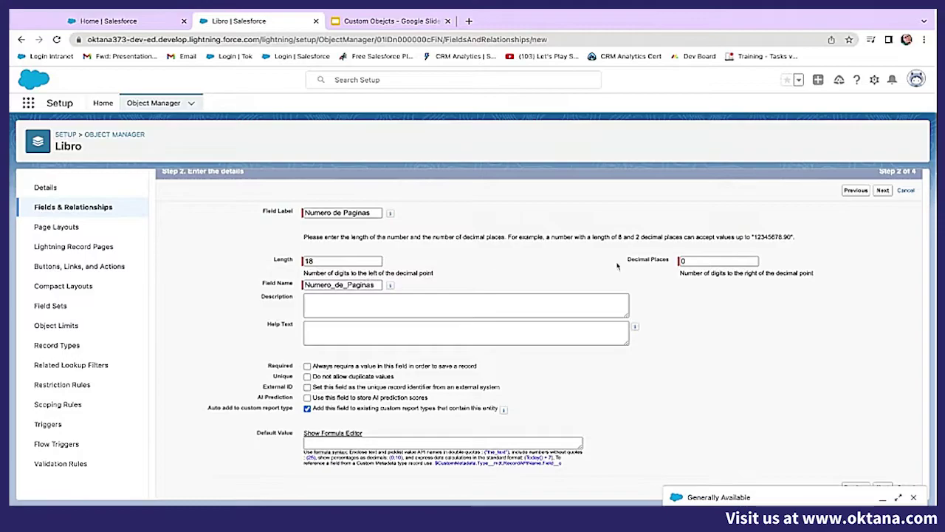
{"action": "scroll", "coordinate": [664, 266], "scroll_direction": "up", "scroll_amount": 2}
{"action": "left_click", "coordinate": [884, 238]}
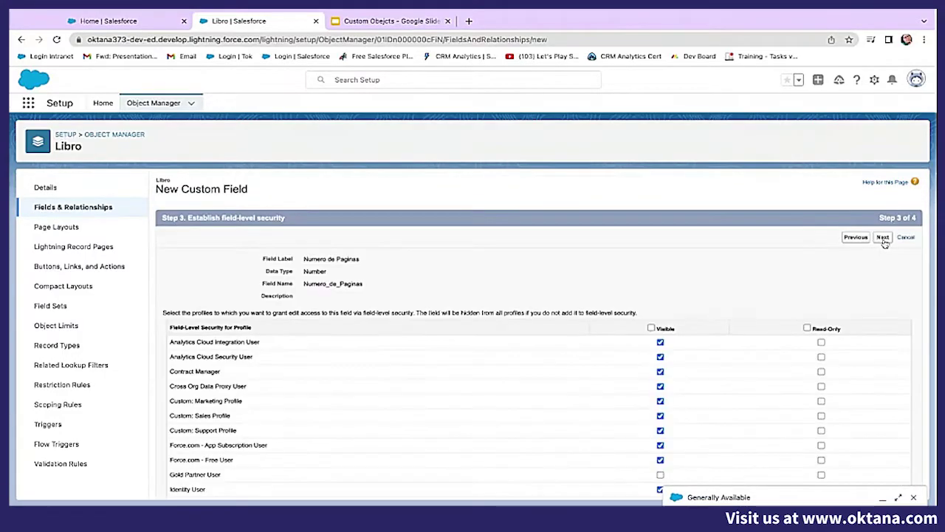
{"action": "left_click", "coordinate": [883, 238]}
{"action": "left_click", "coordinate": [881, 238]}
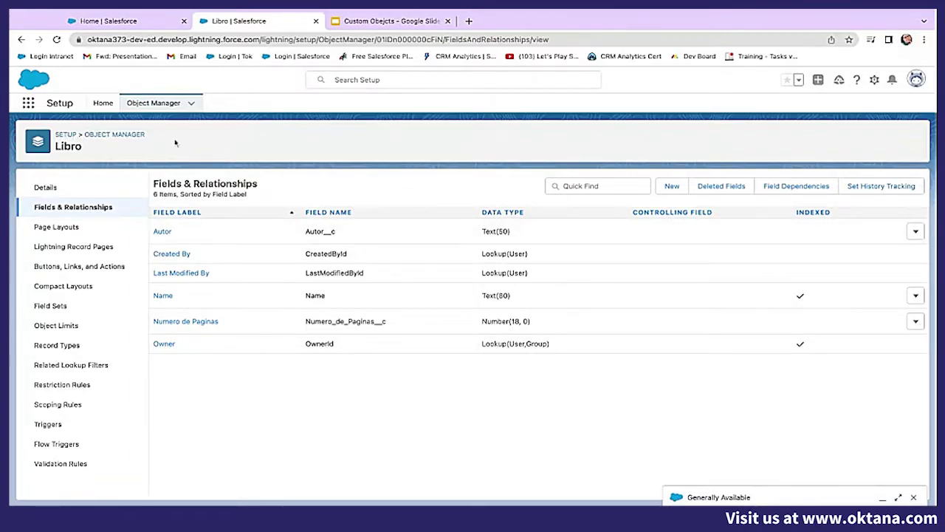
Create and save a custom object with the label Sucursal and the plural label Sucursales, keeping the default options
{"action": "left_click", "coordinate": [154, 103]}
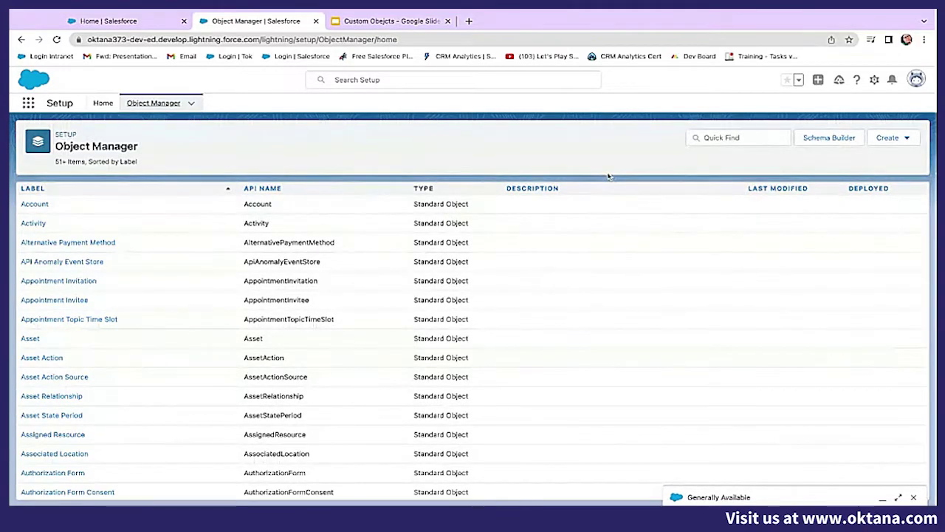
{"action": "left_click", "coordinate": [901, 145]}
{"action": "left_click", "coordinate": [832, 172]}
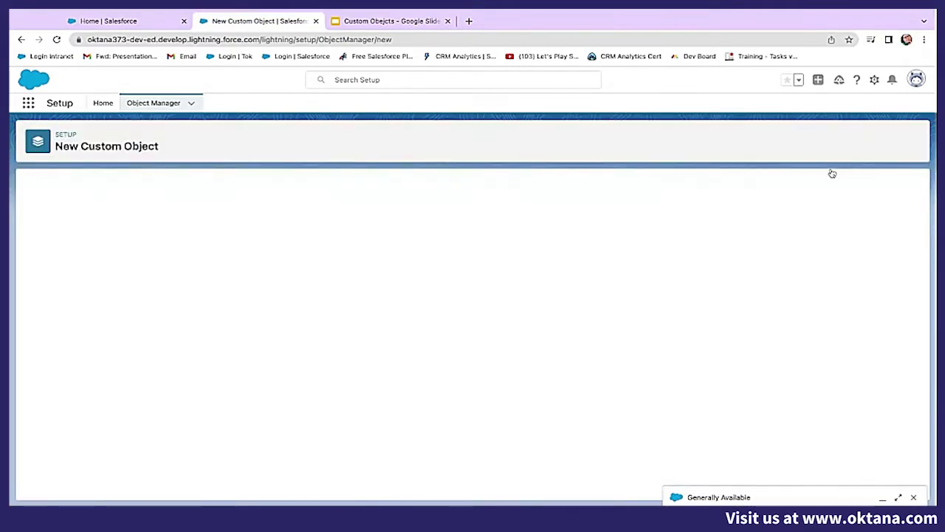
{"action": "type", "text": "Suc"}
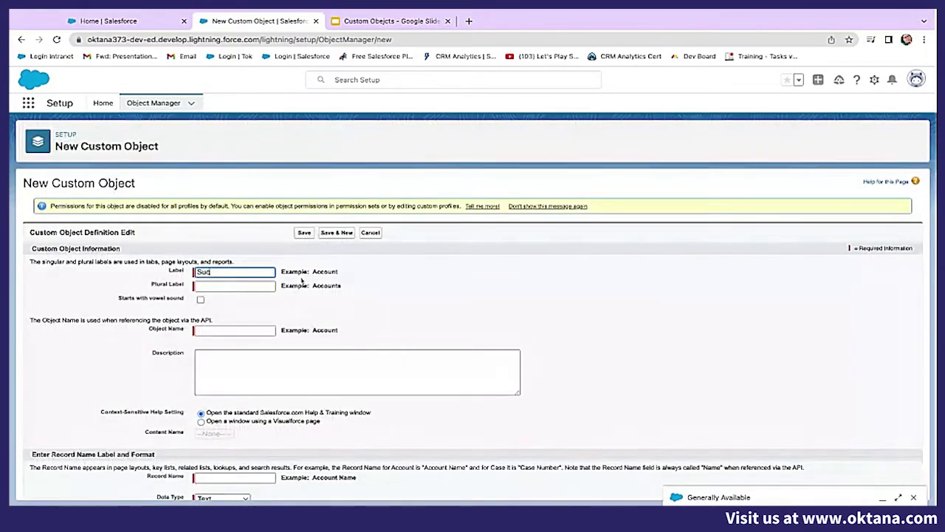
{"action": "type", "text": "ursal"}
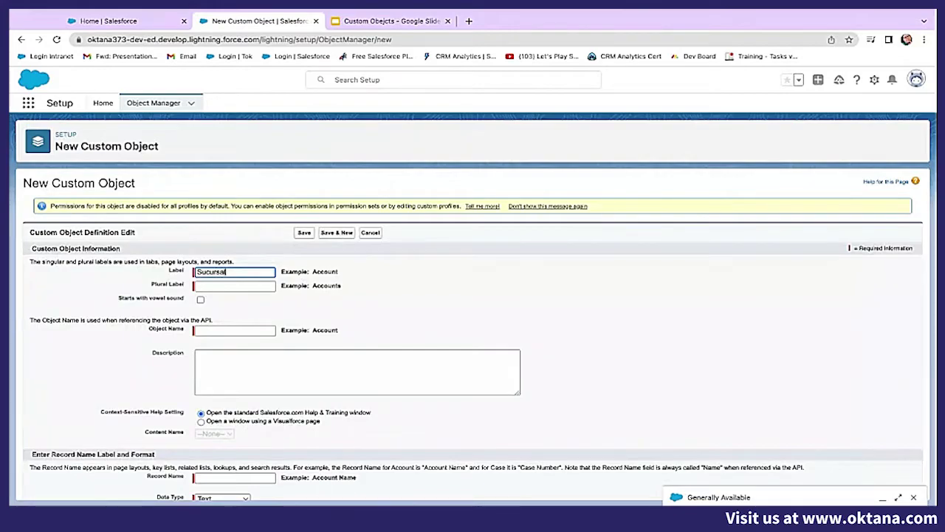
{"action": "left_click", "coordinate": [254, 286]}
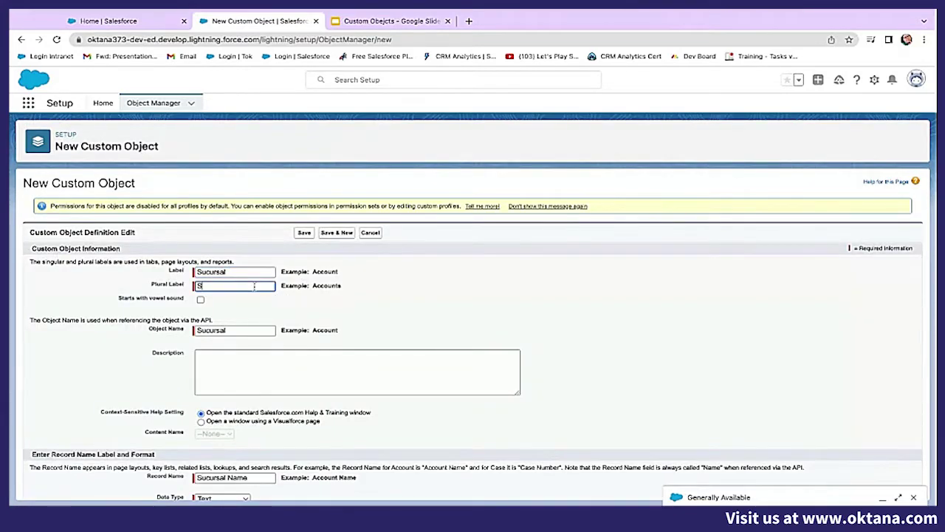
{"action": "type", "text": "Sucursales"}
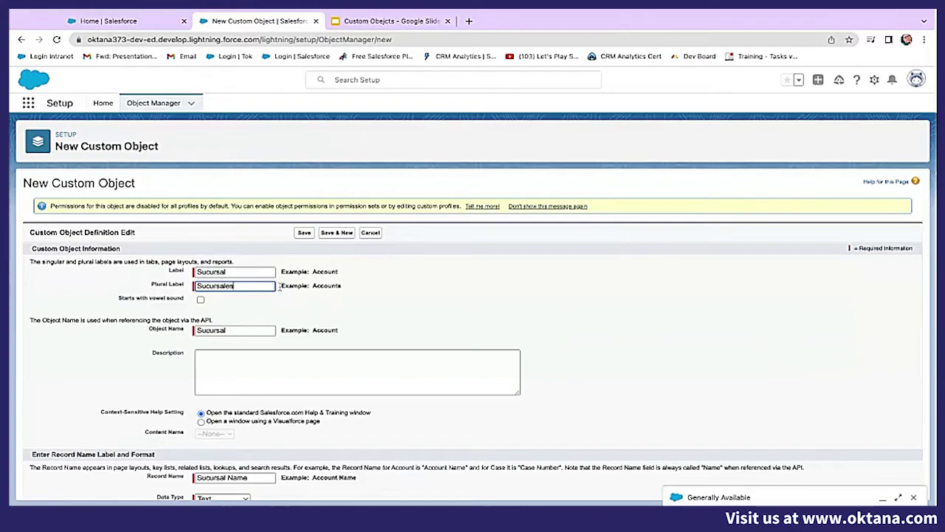
{"action": "left_click", "coordinate": [465, 304]}
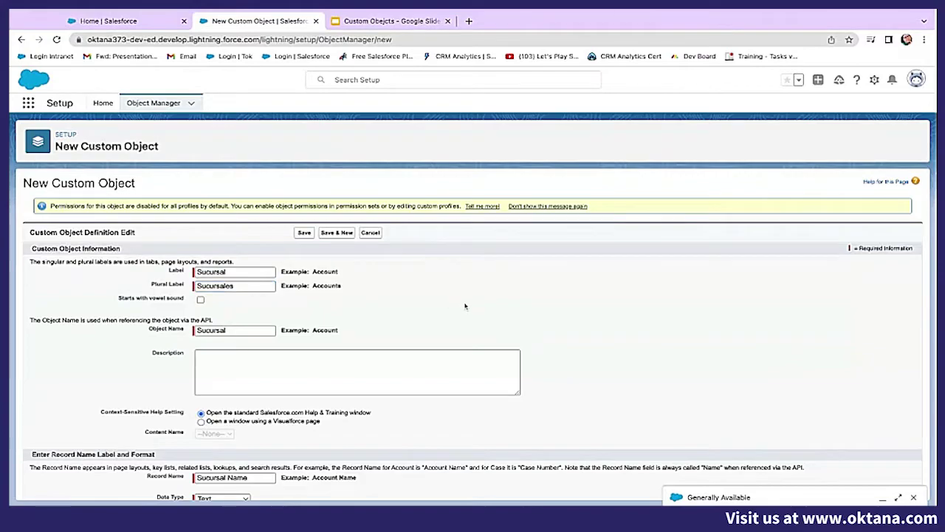
{"action": "left_click", "coordinate": [304, 234]}
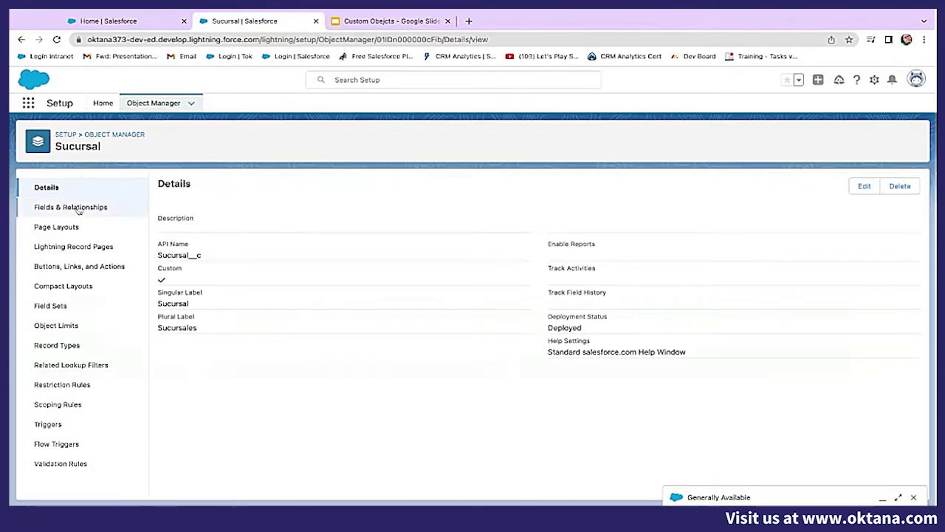
Find the Libro object among all objects by searching for libro and open its fields and relationships
{"action": "left_click", "coordinate": [151, 103]}
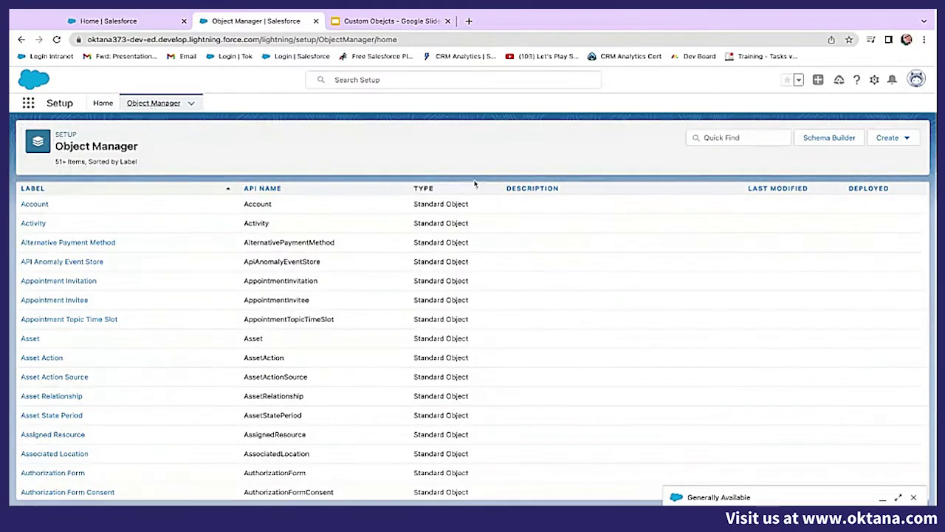
{"action": "left_click", "coordinate": [731, 138]}
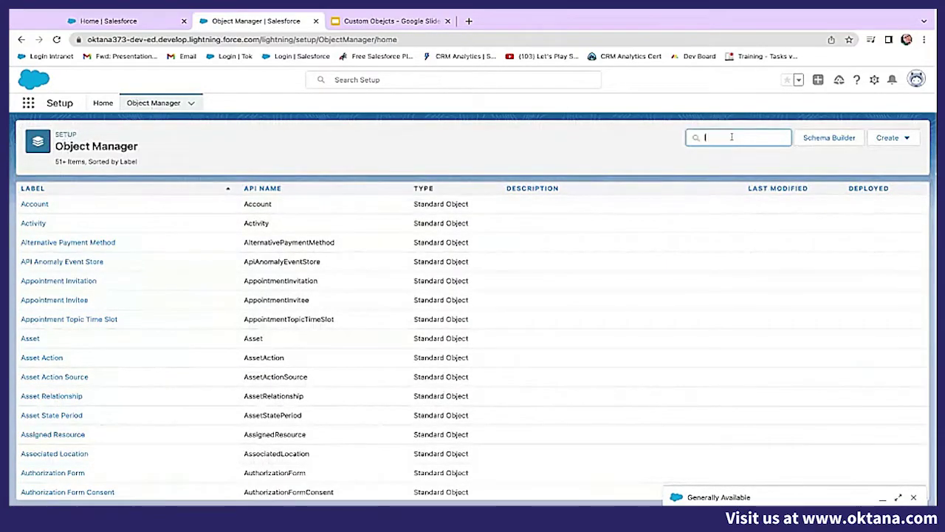
{"action": "type", "text": "lib"}
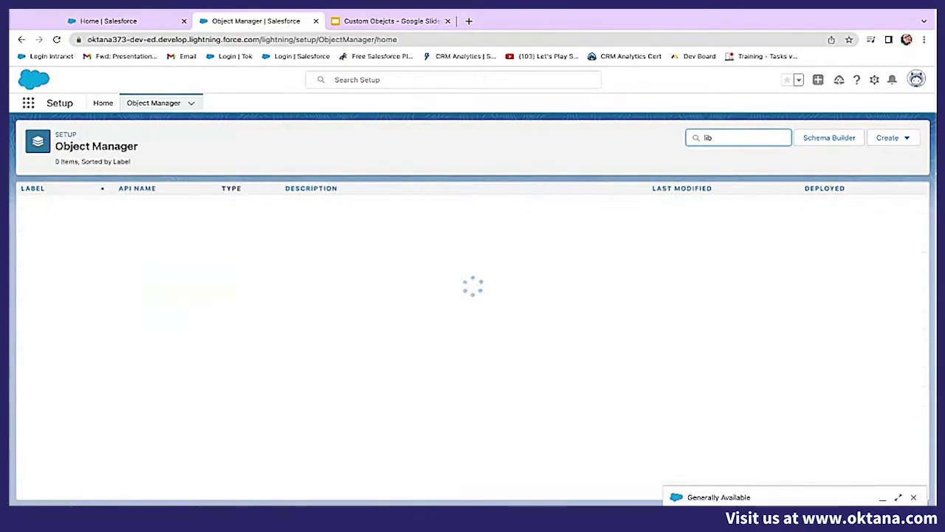
{"action": "type", "text": "ro"}
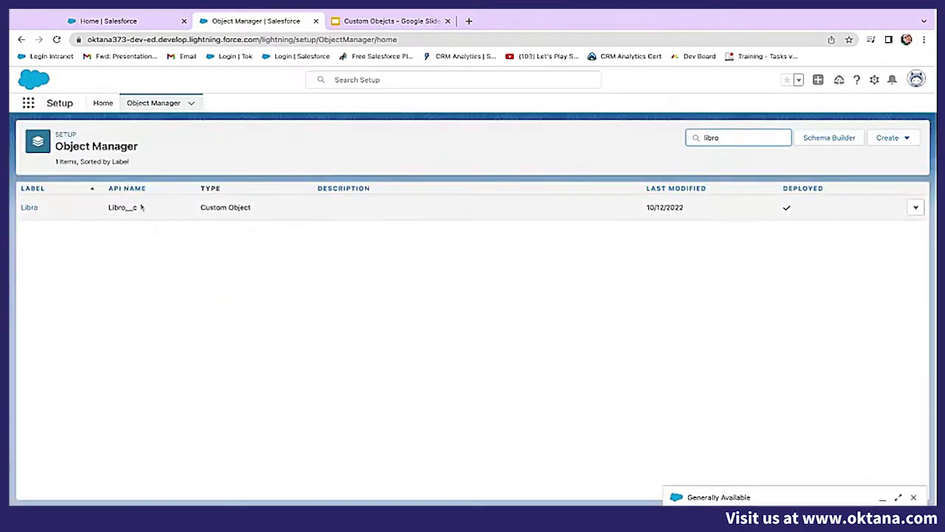
{"action": "left_click", "coordinate": [28, 207]}
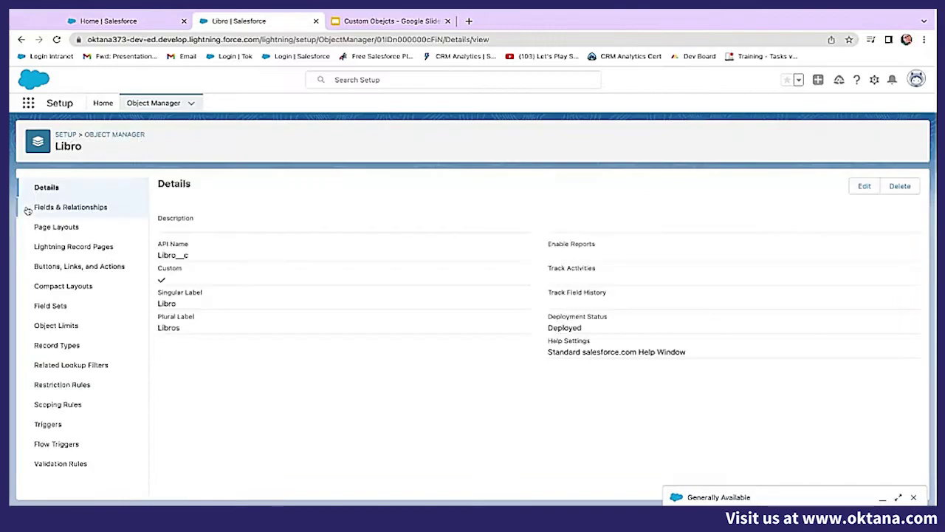
{"action": "left_click", "coordinate": [111, 210]}
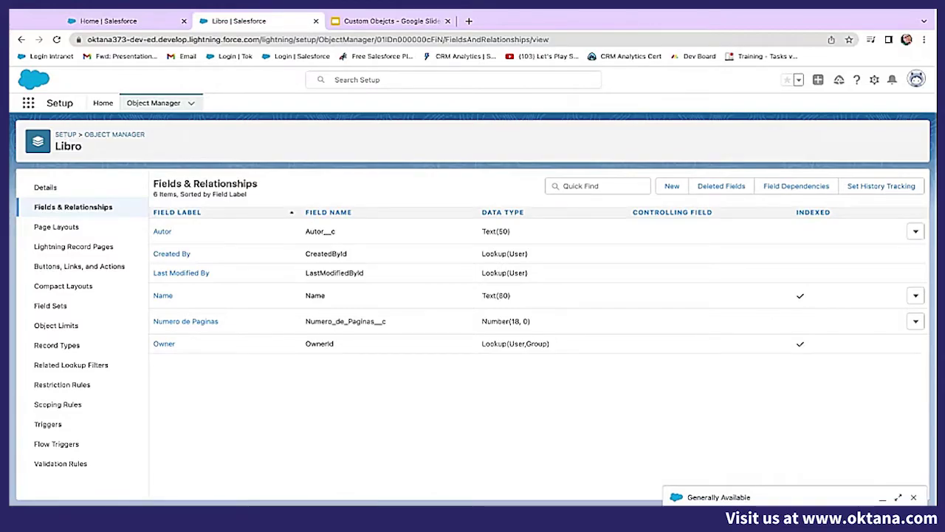
Start a new custom field on the Libro object with the Lookup Relationship data type and proceed to choosing the related object
{"action": "left_click", "coordinate": [671, 187]}
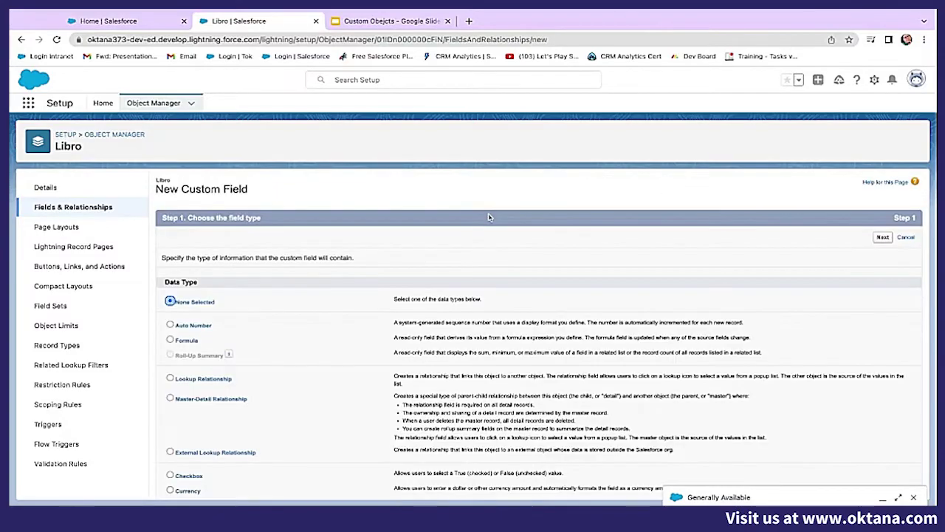
{"action": "scroll", "coordinate": [282, 352], "scroll_direction": "down", "scroll_amount": 1}
{"action": "scroll", "coordinate": [282, 352], "scroll_direction": "down", "scroll_amount": 1}
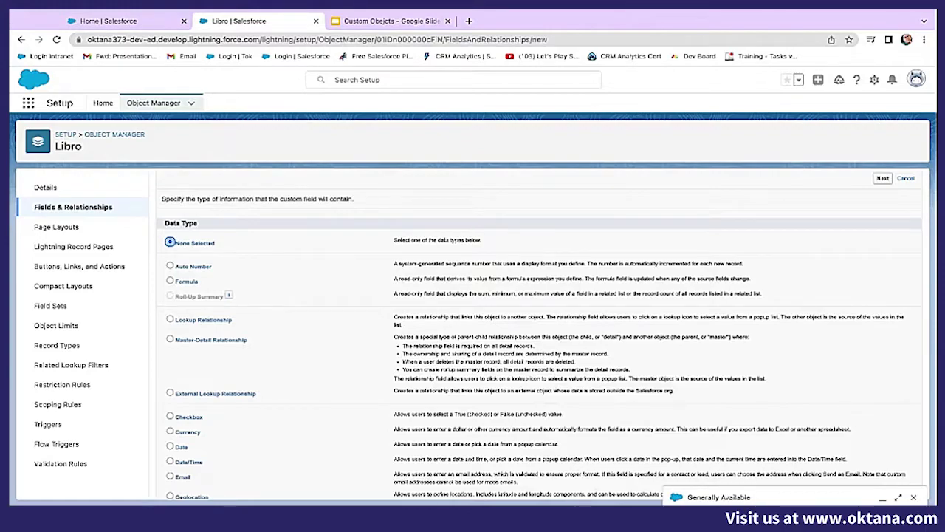
{"action": "left_click", "coordinate": [170, 320]}
{"action": "scroll", "coordinate": [733, 303], "scroll_direction": "up", "scroll_amount": 1}
{"action": "scroll", "coordinate": [733, 303], "scroll_direction": "up", "scroll_amount": 1}
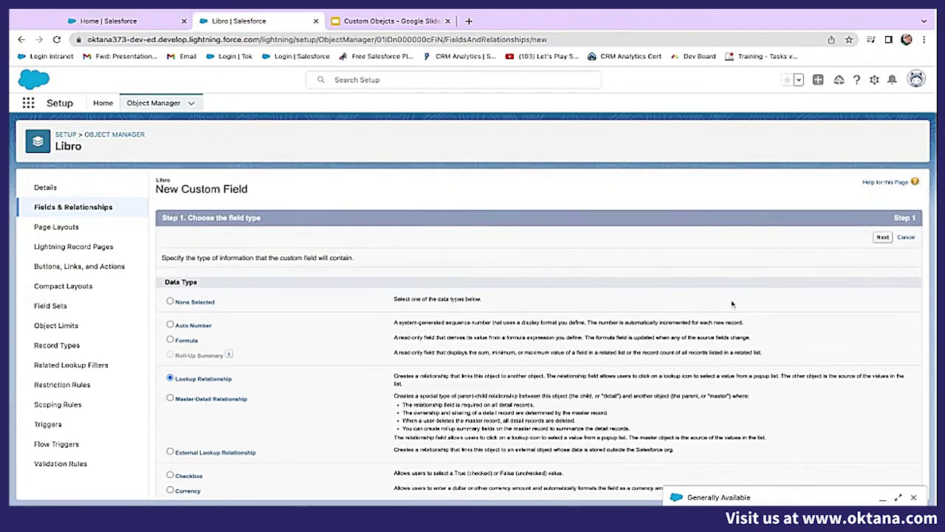
{"action": "left_click", "coordinate": [882, 237]}
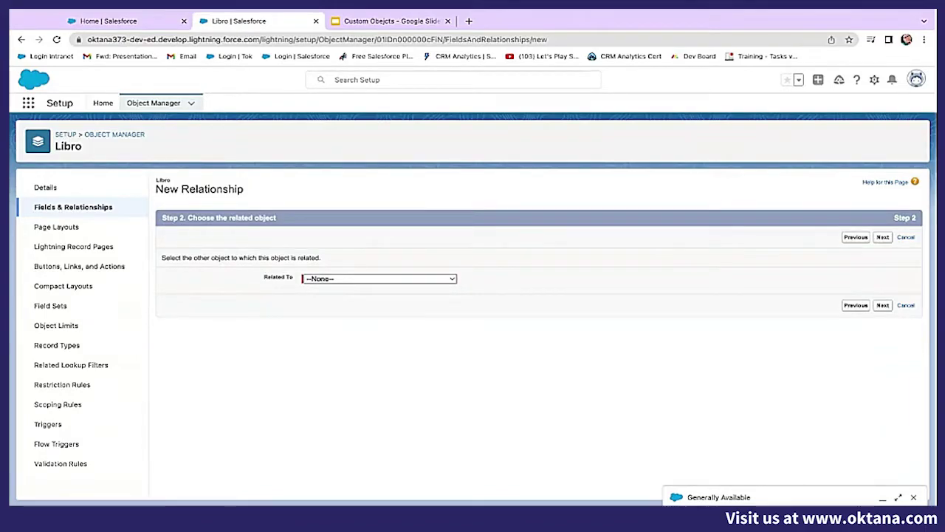
Relate the lookup field to Sucursal and save it as Sucursal with the default security, page layout and related list options
{"action": "left_click", "coordinate": [359, 385]}
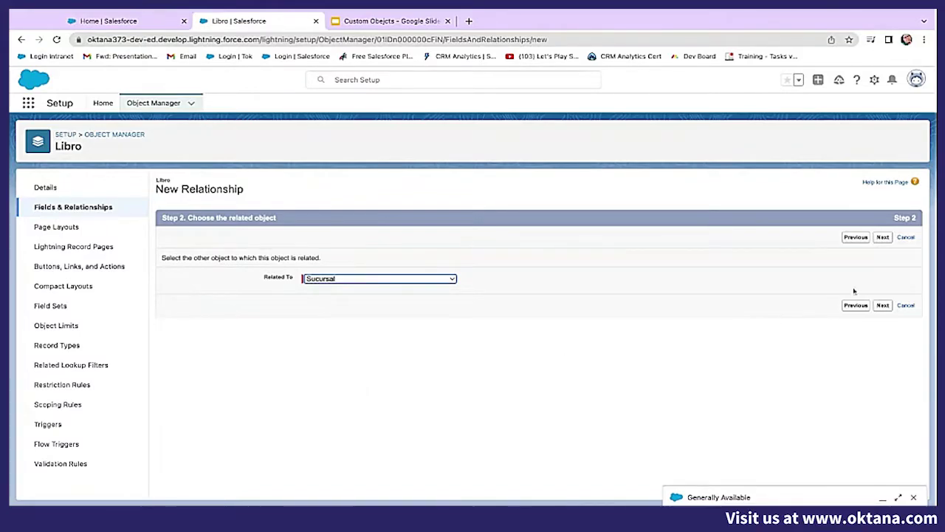
{"action": "left_click", "coordinate": [887, 239]}
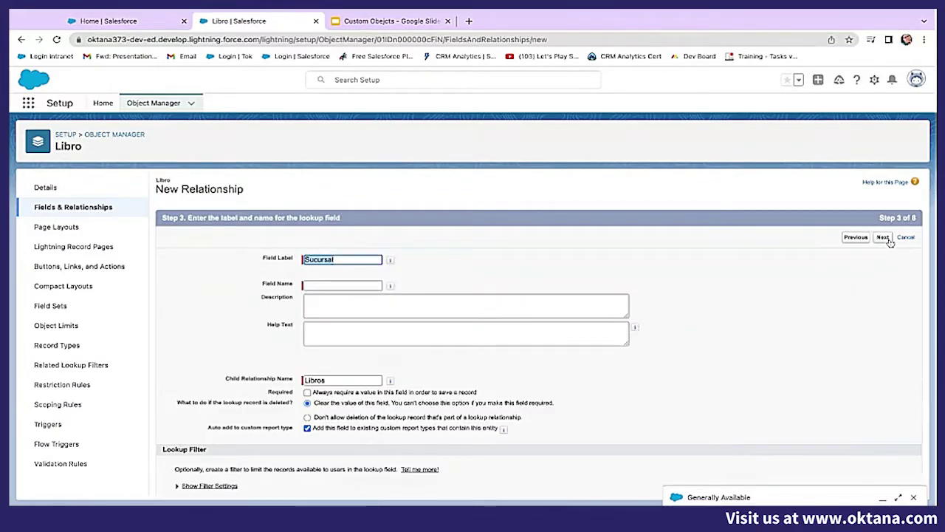
{"action": "left_click", "coordinate": [354, 285]}
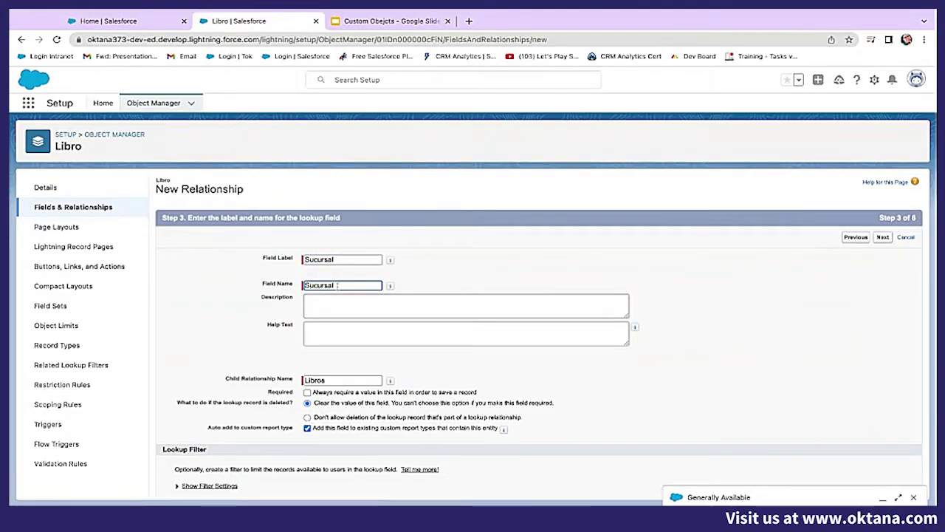
{"action": "left_click", "coordinate": [885, 237]}
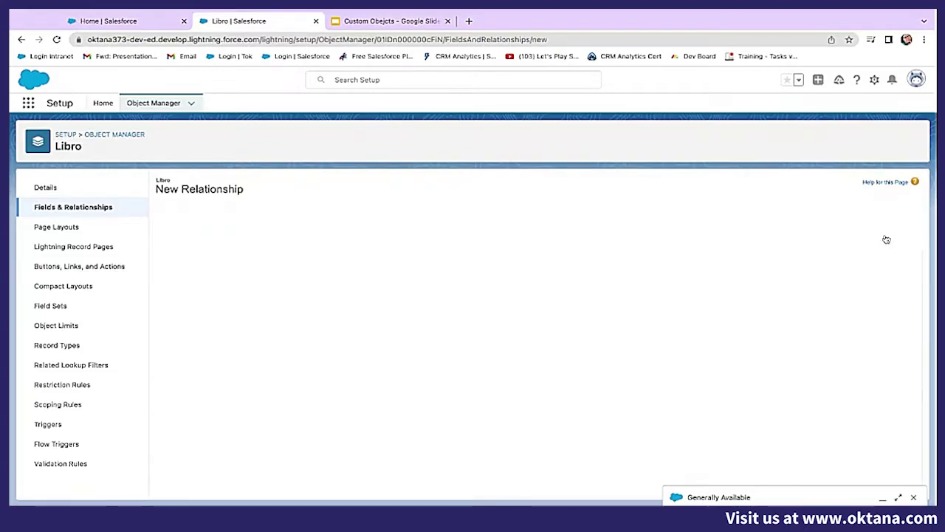
{"action": "left_click", "coordinate": [884, 237]}
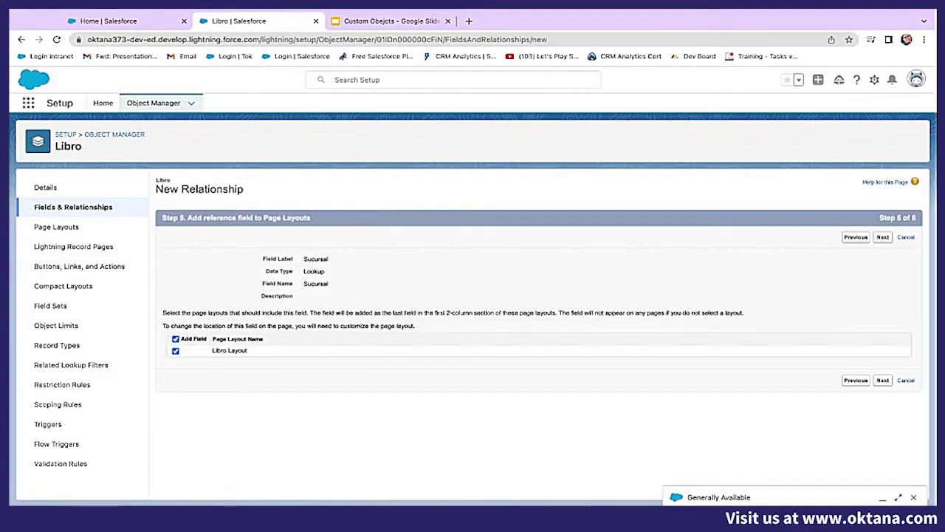
{"action": "left_click", "coordinate": [884, 237]}
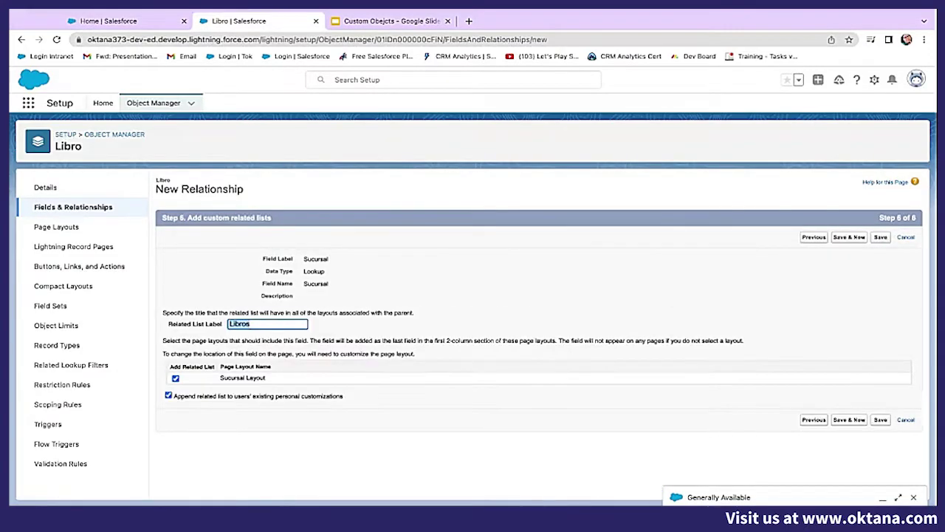
{"action": "left_click", "coordinate": [880, 237]}
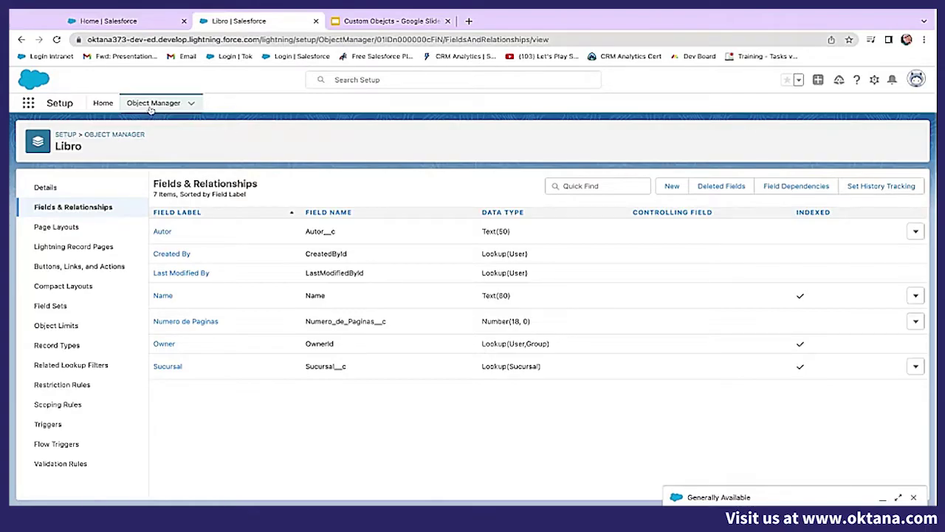
Find the custom tabs settings in Setup by searching for tab and open them
{"action": "left_click", "coordinate": [102, 103]}
{"action": "left_click", "coordinate": [70, 130]}
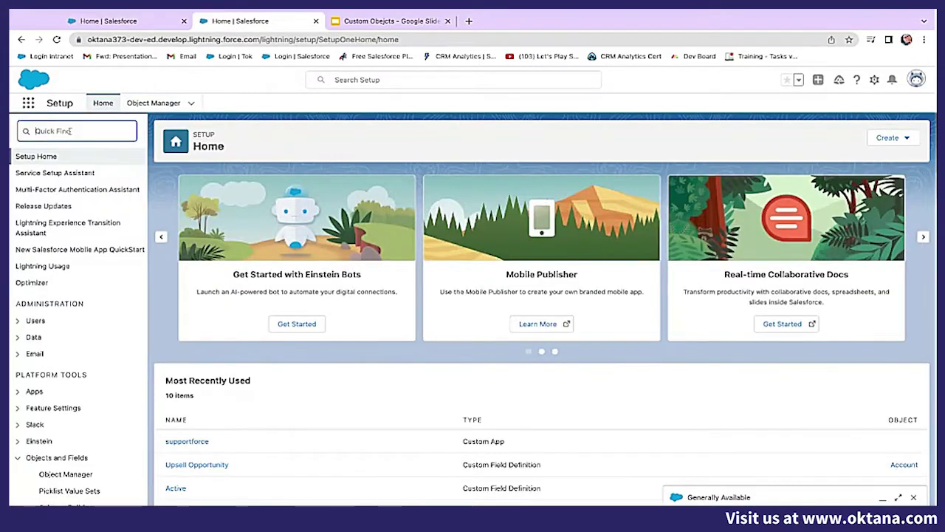
{"action": "type", "text": "tab"}
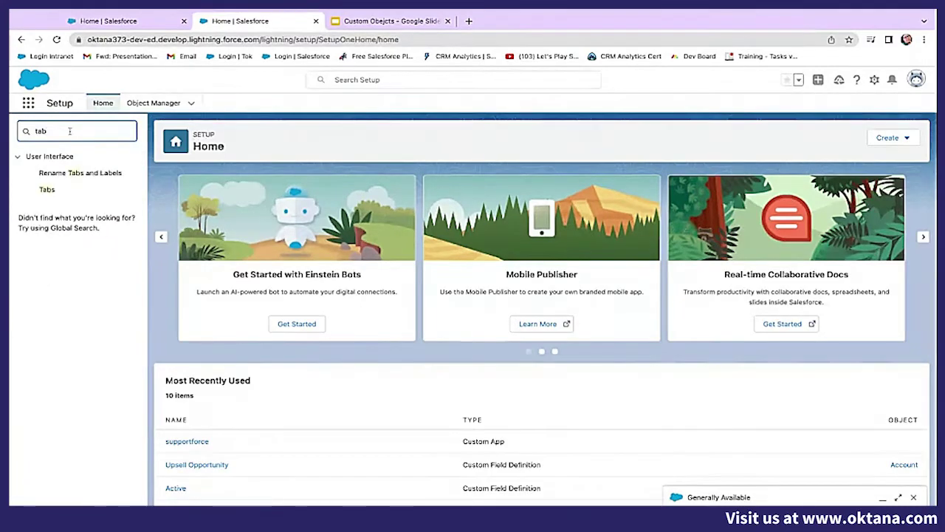
{"action": "left_click", "coordinate": [50, 193]}
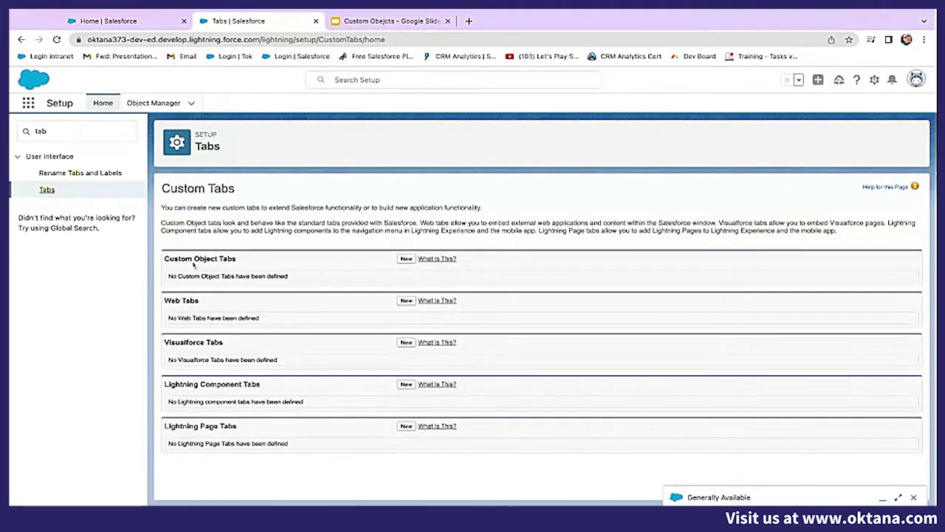
Create and save a custom object tab for Libro with the Books style, keeping the default profile visibility and app selection
{"action": "left_click", "coordinate": [405, 258]}
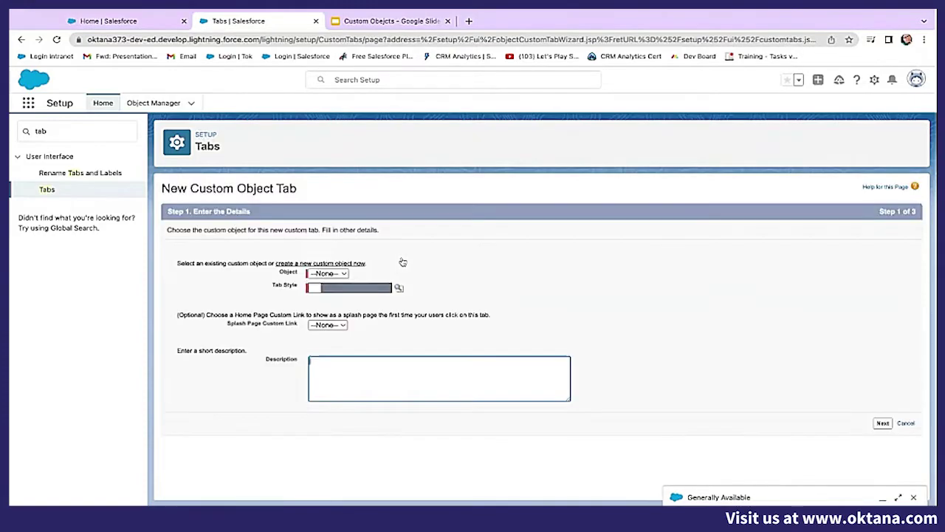
{"action": "left_click", "coordinate": [335, 274]}
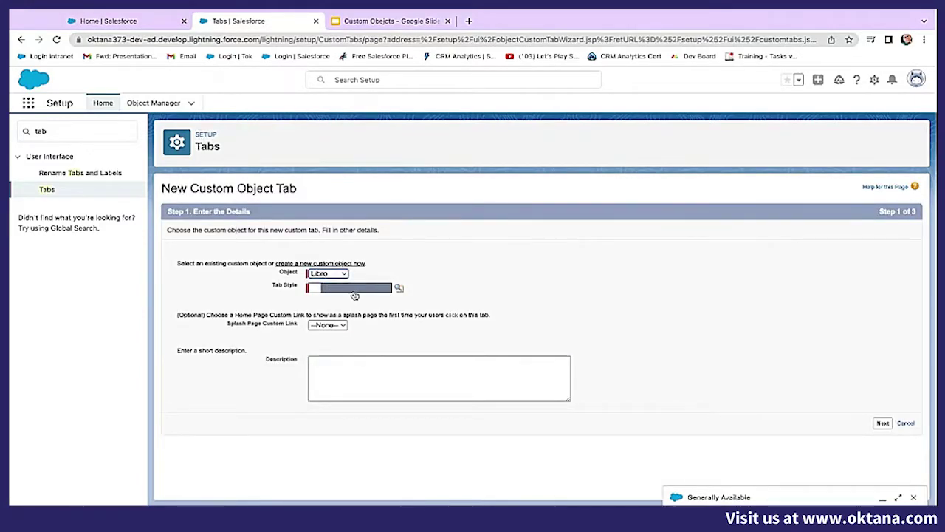
{"action": "left_click", "coordinate": [352, 294]}
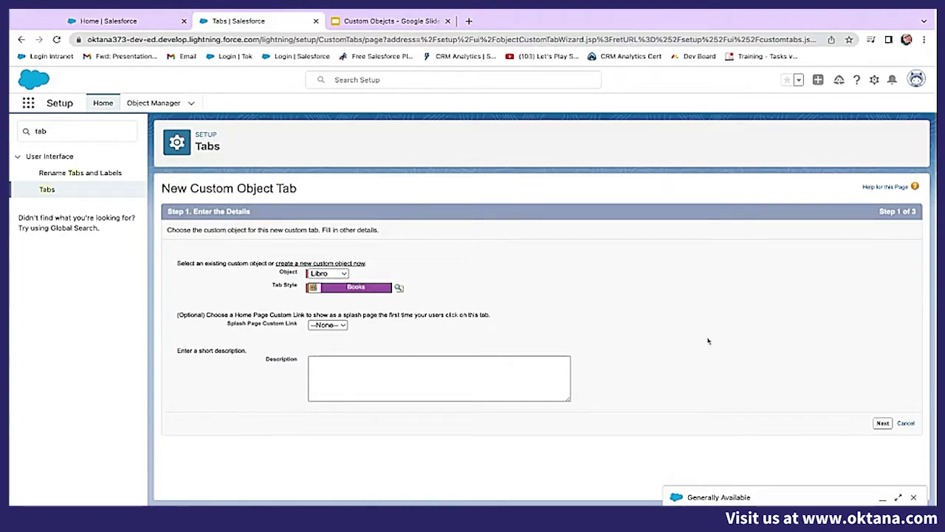
{"action": "left_click", "coordinate": [884, 424]}
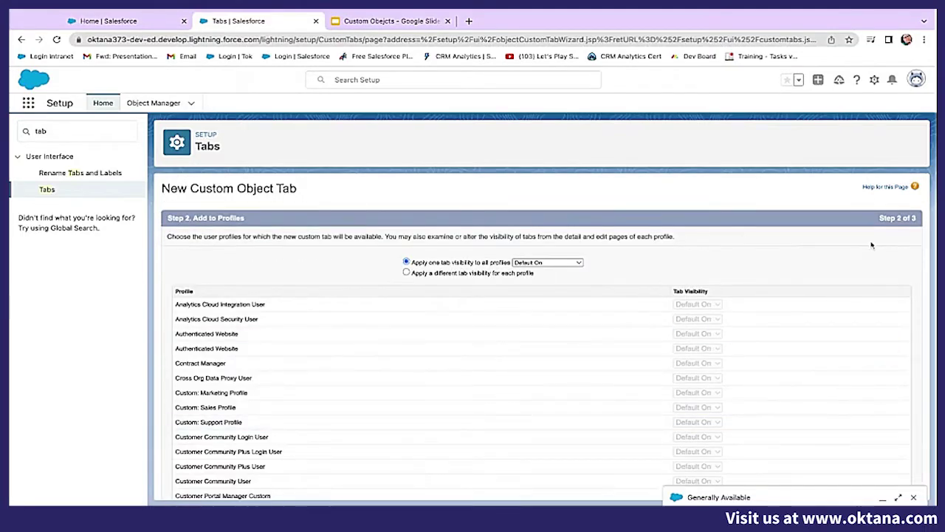
{"action": "scroll", "coordinate": [795, 252], "scroll_direction": "down", "scroll_amount": 1}
{"action": "scroll", "coordinate": [838, 359], "scroll_direction": "down", "scroll_amount": 5}
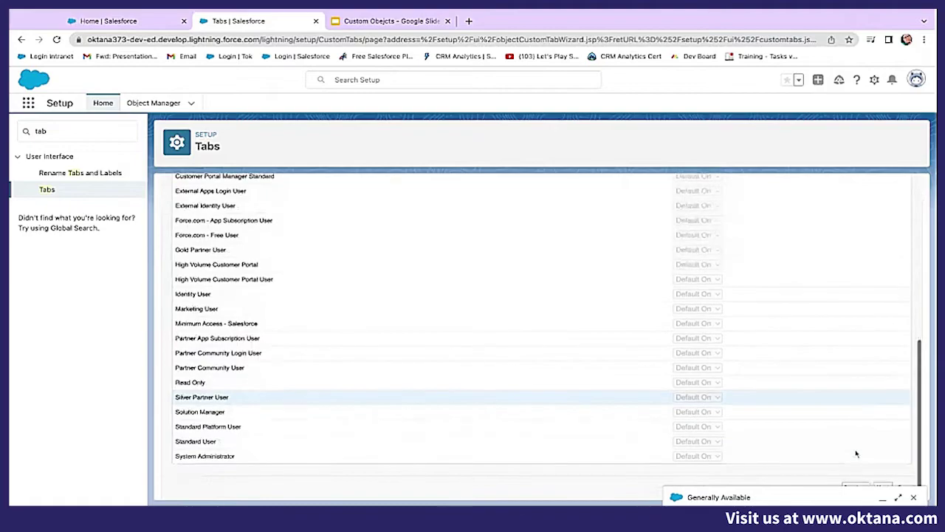
{"action": "left_click", "coordinate": [913, 499]}
{"action": "left_click", "coordinate": [882, 488]}
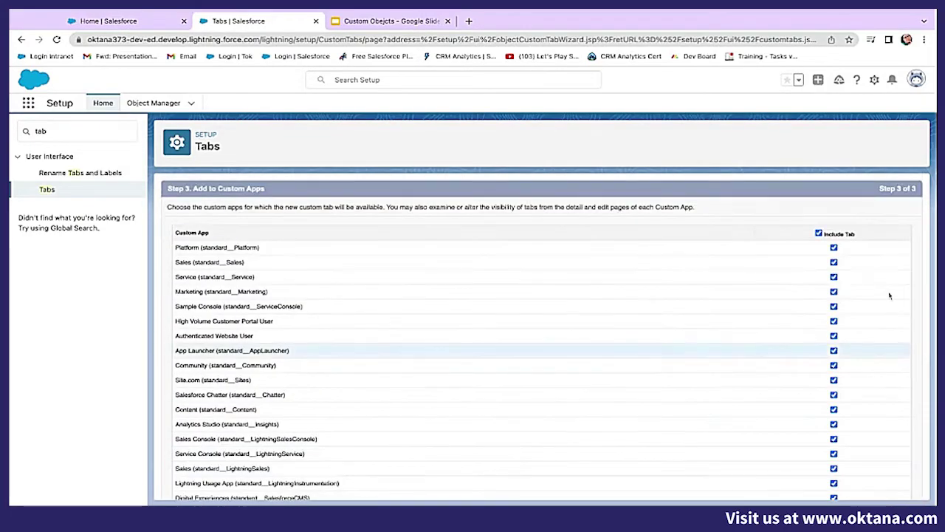
{"action": "scroll", "coordinate": [891, 278], "scroll_direction": "down", "scroll_amount": 3}
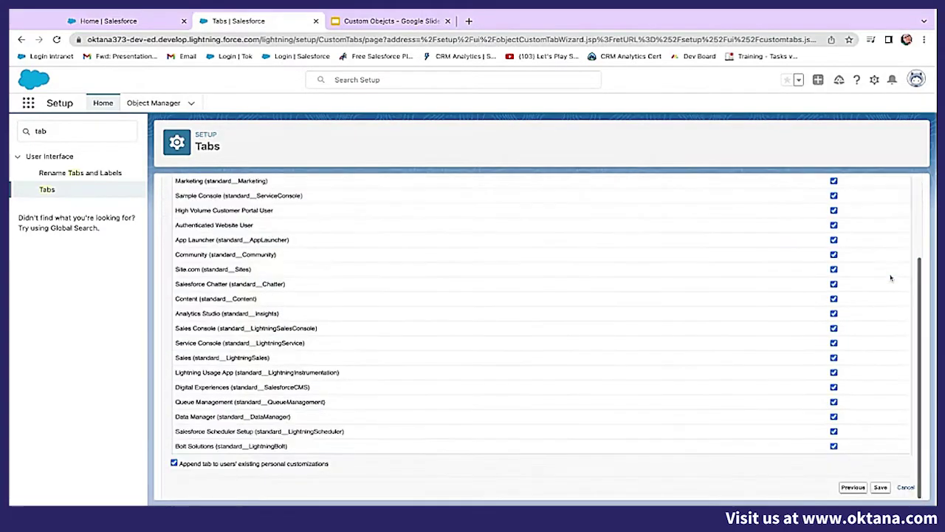
{"action": "left_click", "coordinate": [881, 488]}
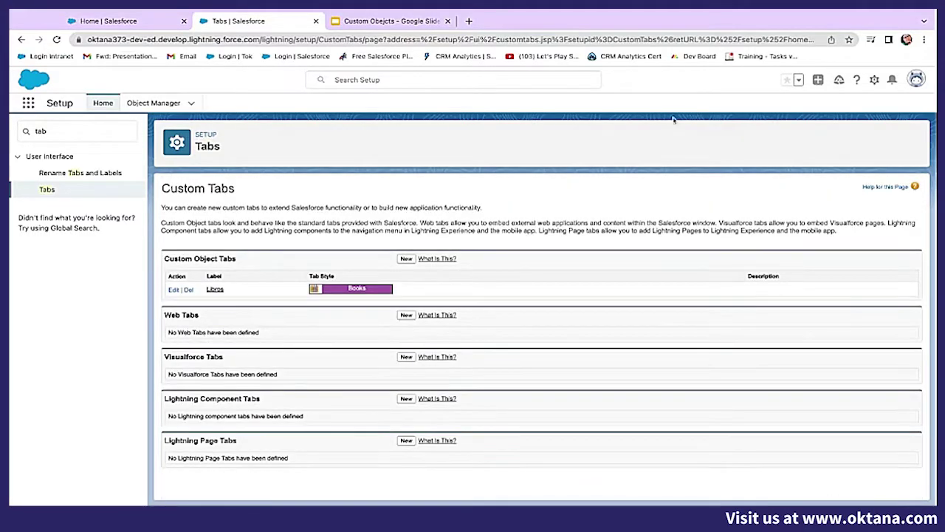
Create and save a custom object tab for Sucursal with the Building style, keeping the default profile and app settings
{"action": "left_click", "coordinate": [406, 259]}
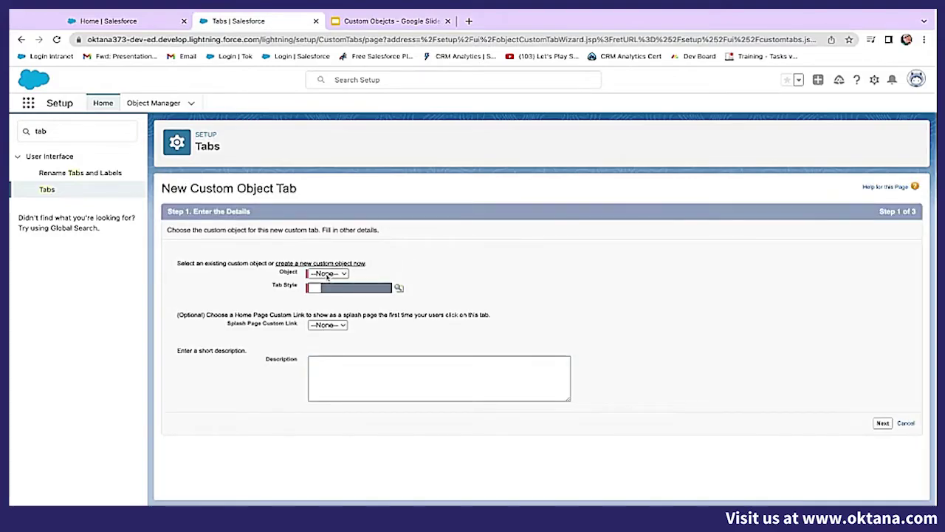
{"action": "left_click", "coordinate": [328, 274]}
{"action": "left_click", "coordinate": [332, 288]}
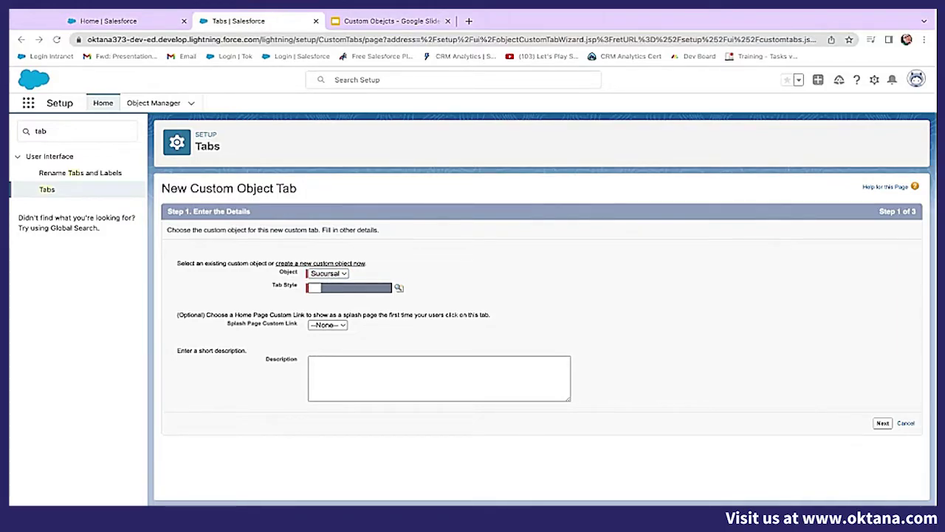
{"action": "left_click", "coordinate": [587, 74]}
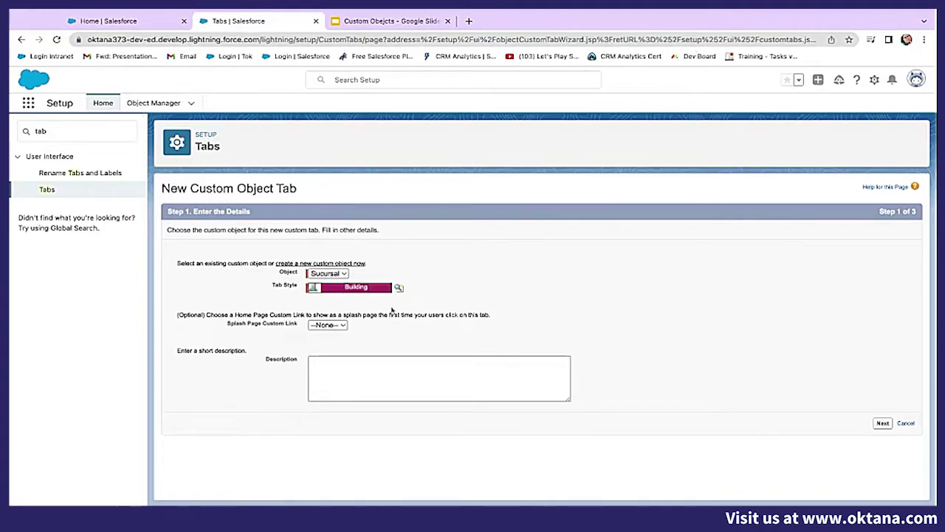
{"action": "left_click", "coordinate": [883, 424]}
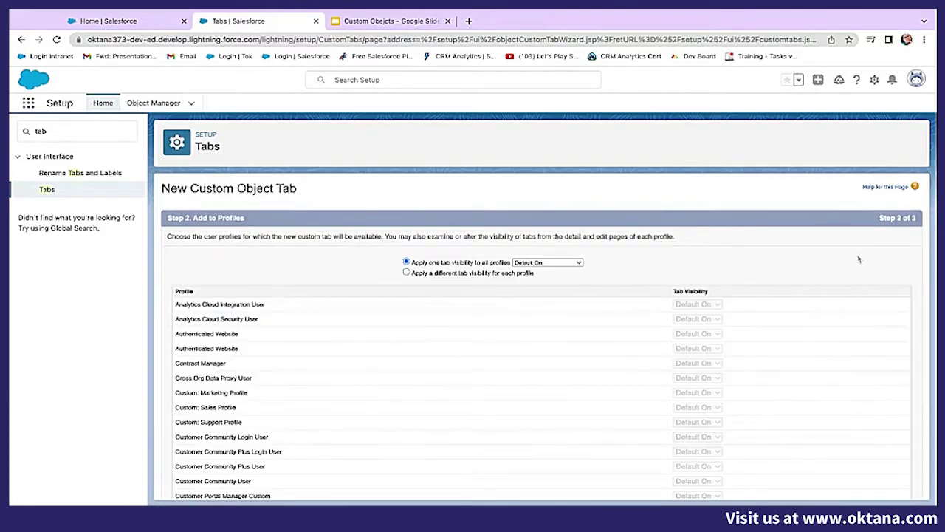
{"action": "scroll", "coordinate": [859, 259], "scroll_direction": "down", "scroll_amount": 10}
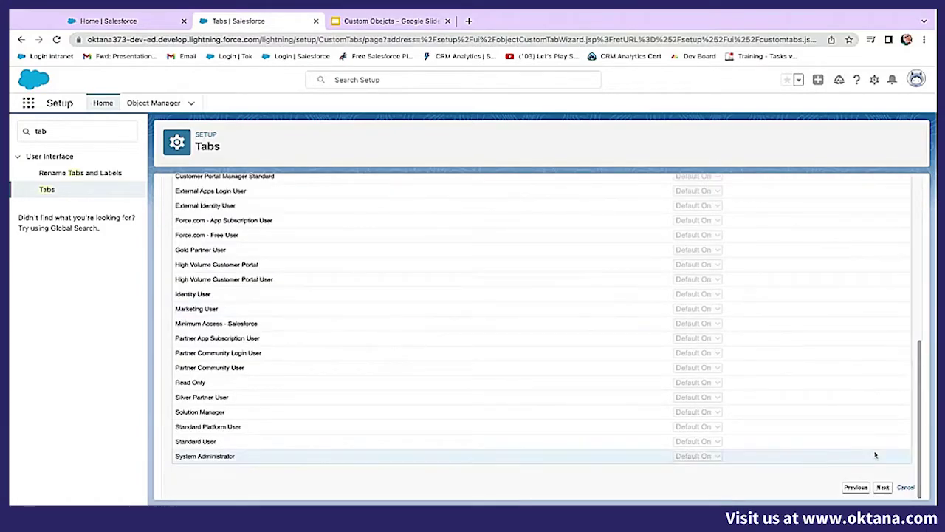
{"action": "left_click", "coordinate": [885, 492]}
{"action": "scroll", "coordinate": [903, 355], "scroll_direction": "down", "scroll_amount": 3}
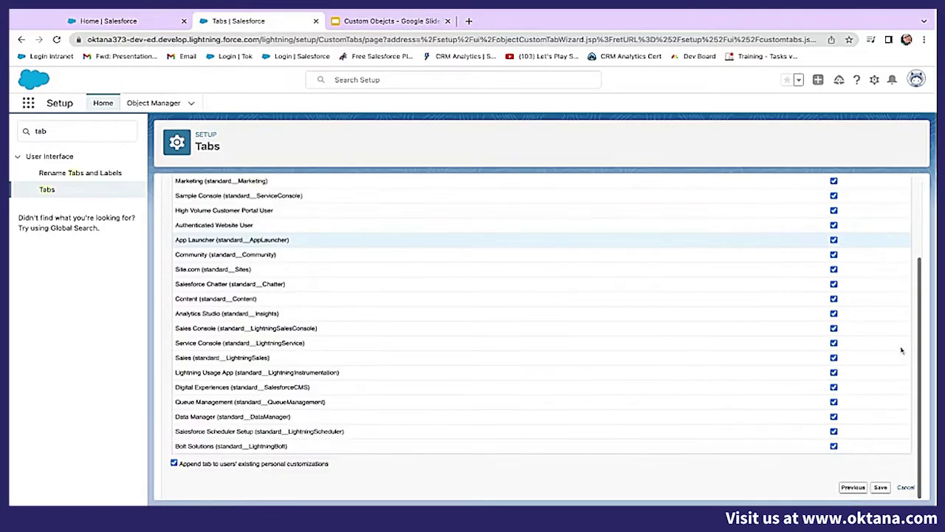
{"action": "left_click", "coordinate": [881, 488]}
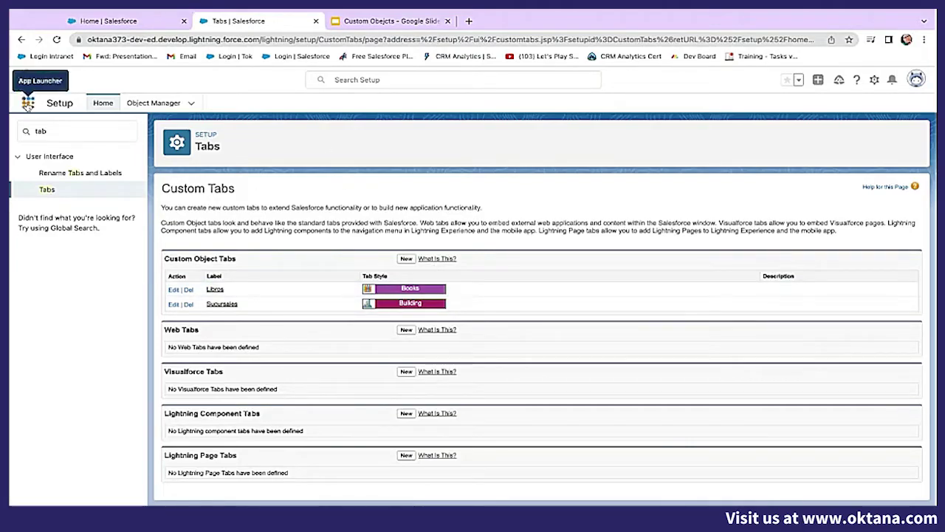
Find Libros among the apps and items by searching for lib, open it and pin its All list view
{"action": "left_click", "coordinate": [28, 103]}
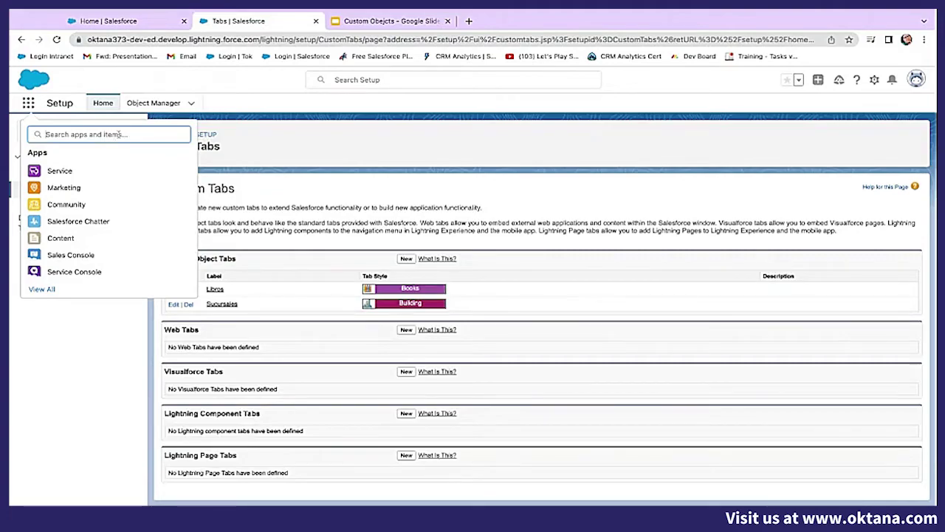
{"action": "type", "text": "lib"}
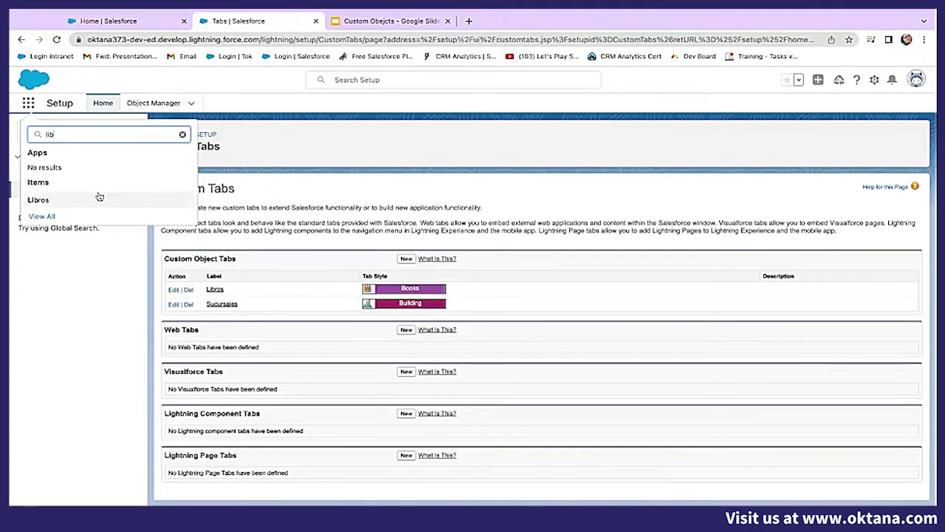
{"action": "left_click", "coordinate": [41, 201]}
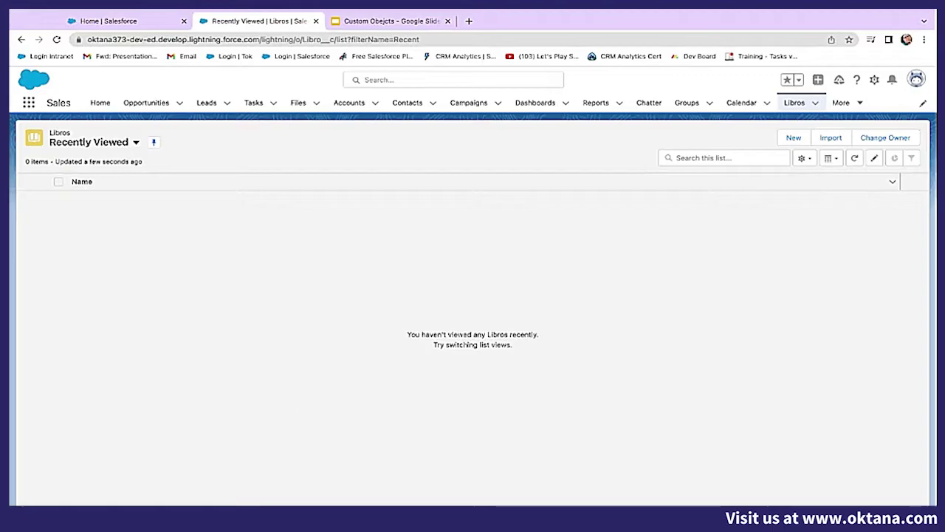
{"action": "left_click", "coordinate": [136, 143]}
{"action": "left_click", "coordinate": [100, 180]}
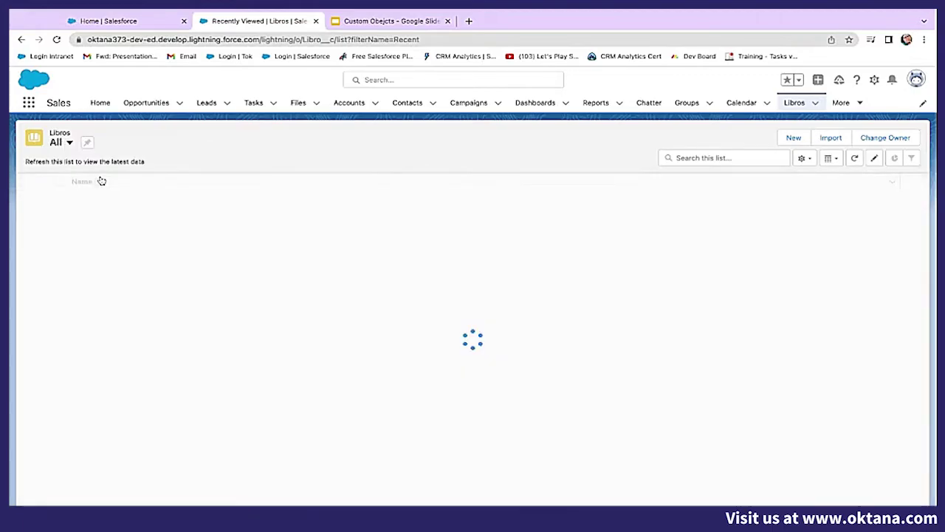
{"action": "left_click", "coordinate": [87, 143]}
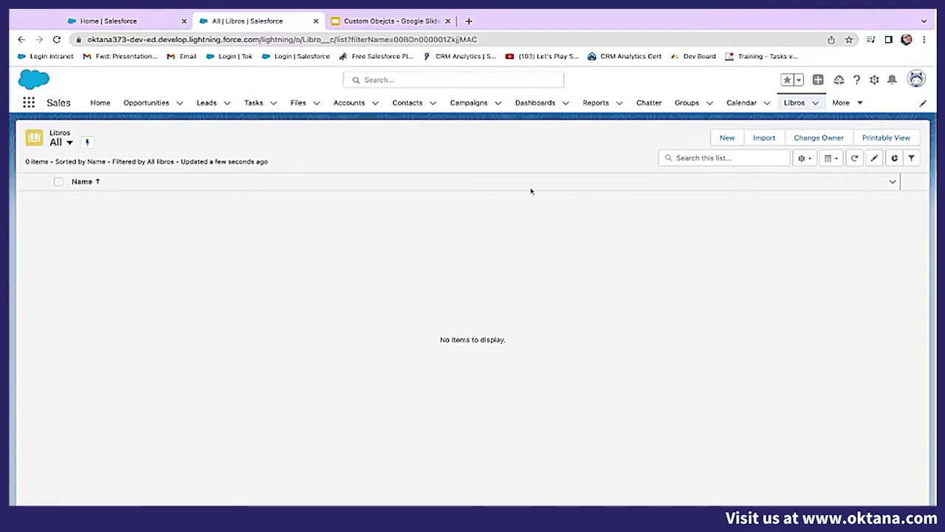
Fill in a new Libro record with the name Harry Potter, Autor JK Rowling and Numero de Paginas 500, leaving Sucursal empty
{"action": "left_click", "coordinate": [727, 140]}
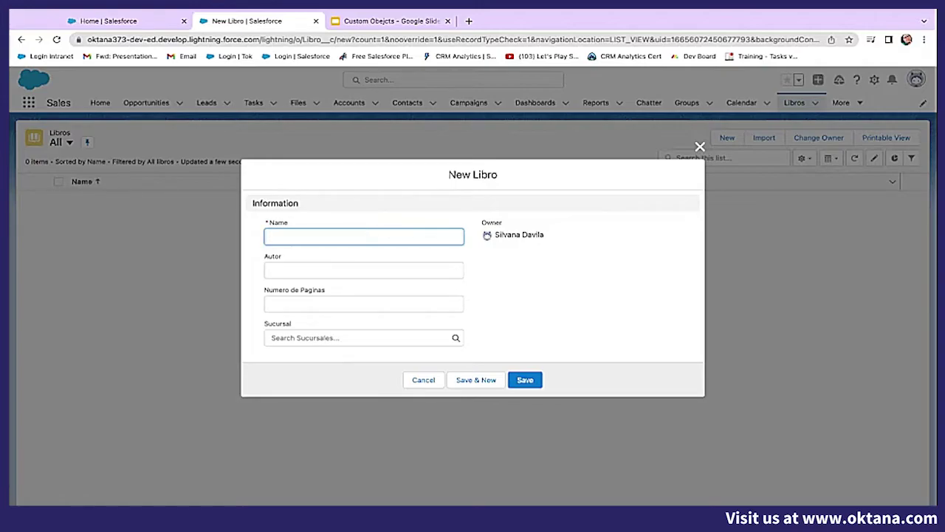
{"action": "type", "text": "arry Potter"}
{"action": "left_click", "coordinate": [319, 274]}
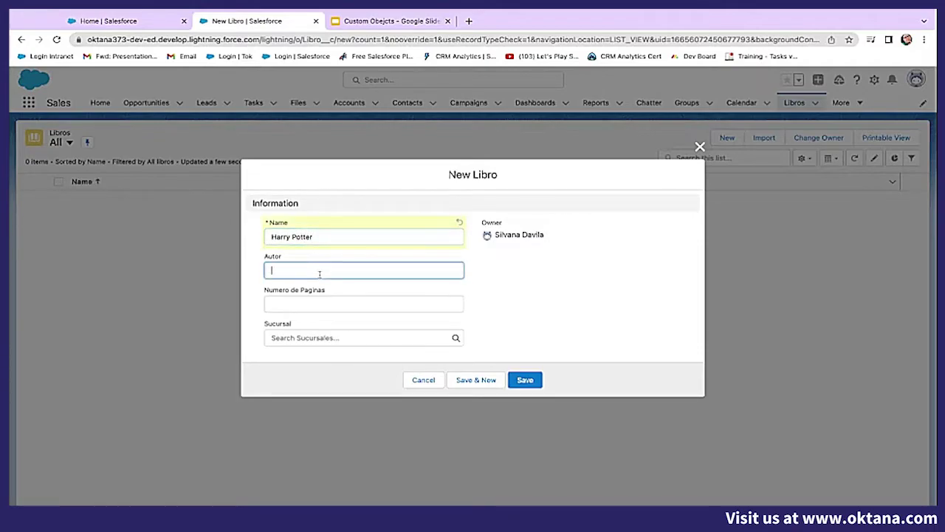
{"action": "type", "text": "JK Rowling"}
{"action": "left_click", "coordinate": [277, 305]}
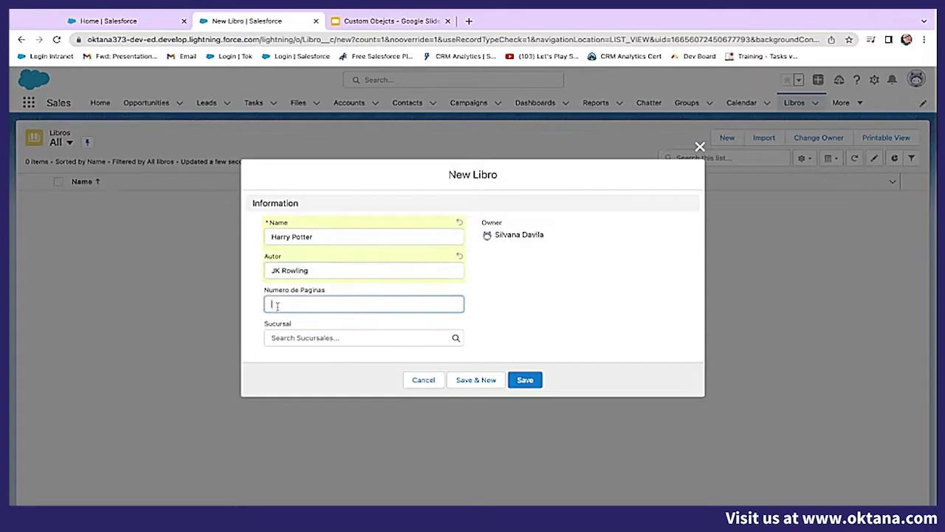
{"action": "type", "text": "500"}
{"action": "left_click", "coordinate": [288, 338]}
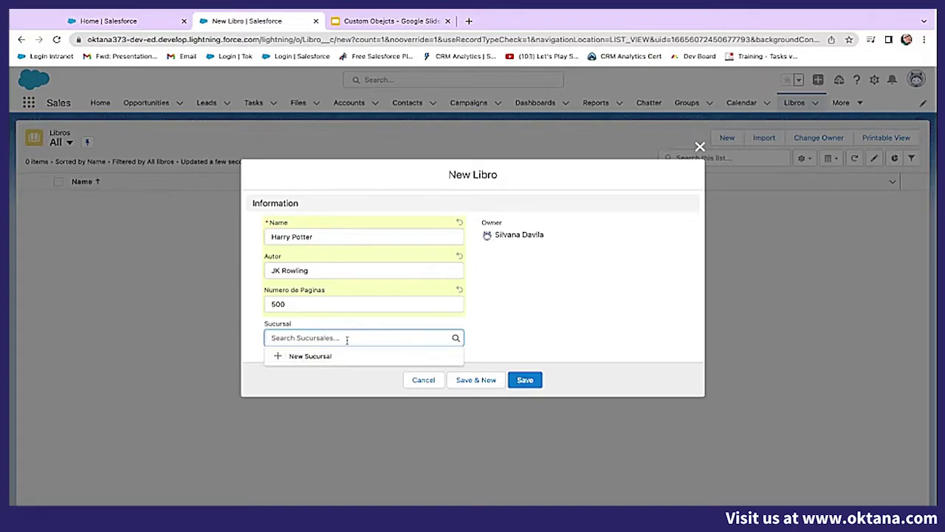
{"action": "left_click", "coordinate": [535, 314]}
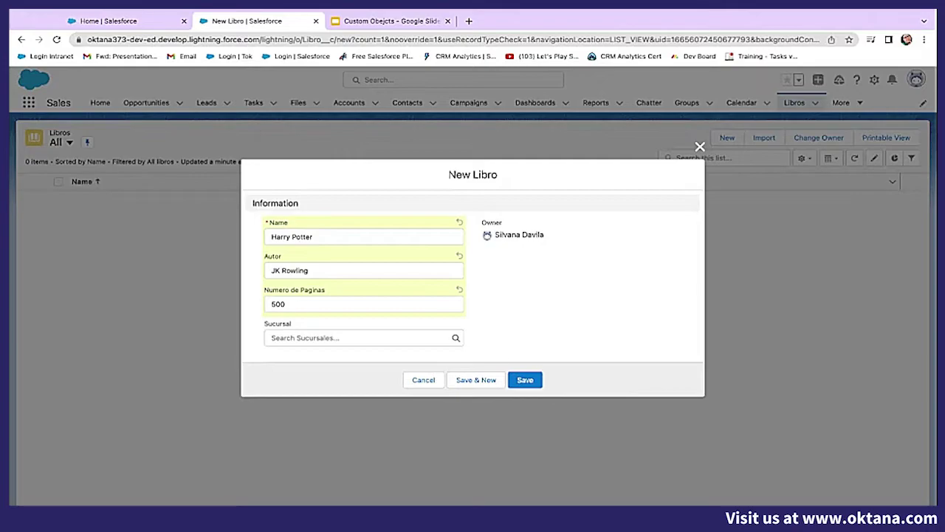
Save the new Harry Potter Libro record and return to the Libros list
{"action": "left_click", "coordinate": [525, 379]}
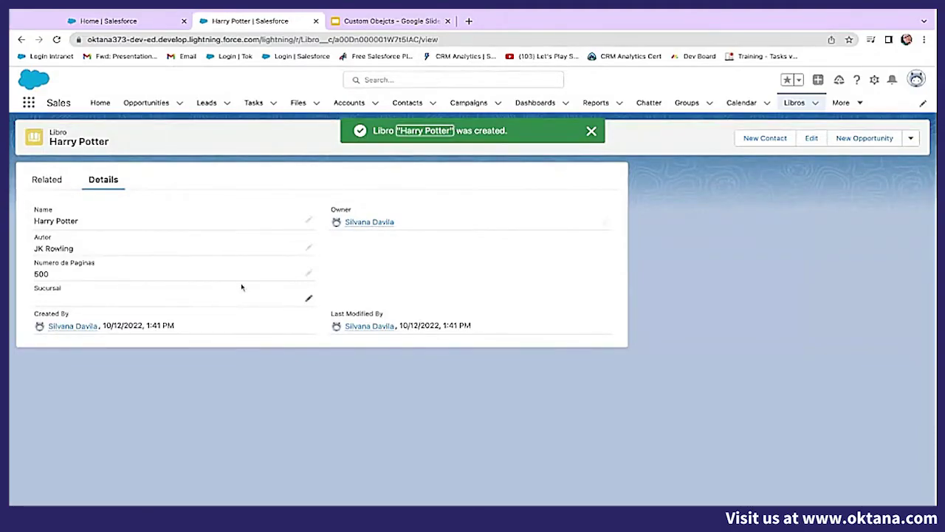
{"action": "left_click", "coordinate": [793, 102]}
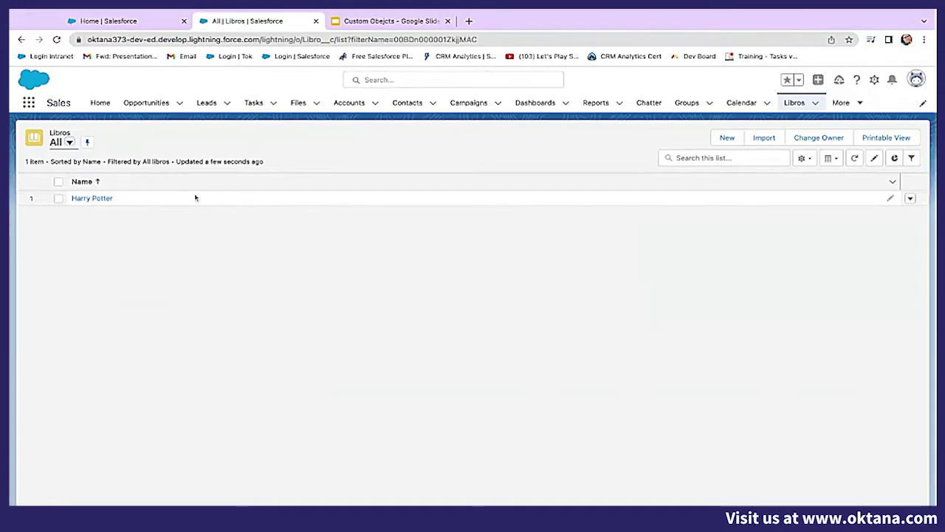
Find Sucursales among the apps and items by searching for sucu, then create and save a Sucursal record named Fantasia
{"action": "left_click", "coordinate": [28, 102]}
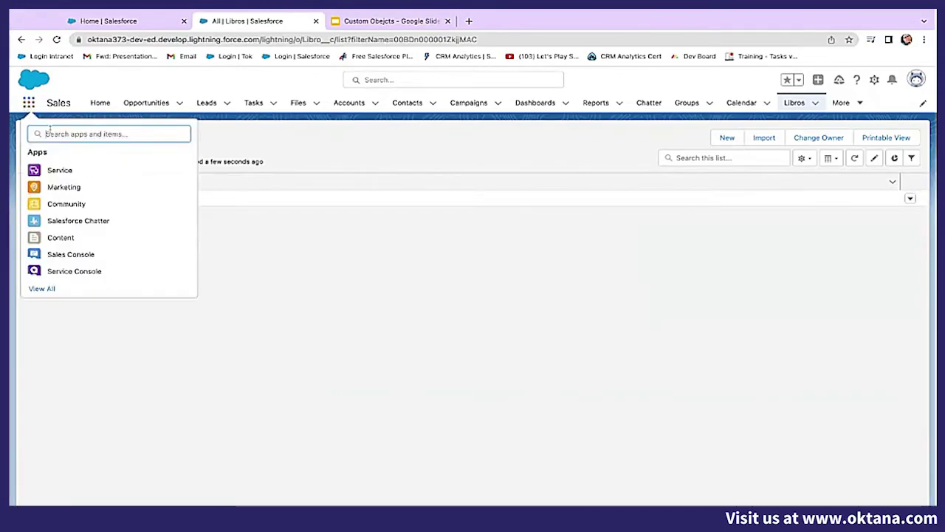
{"action": "type", "text": "sucu"}
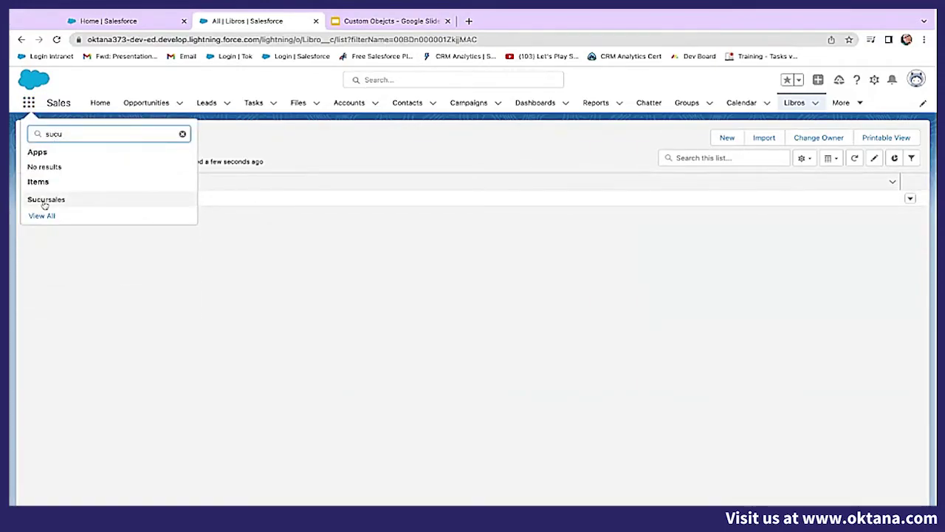
{"action": "left_click", "coordinate": [44, 201]}
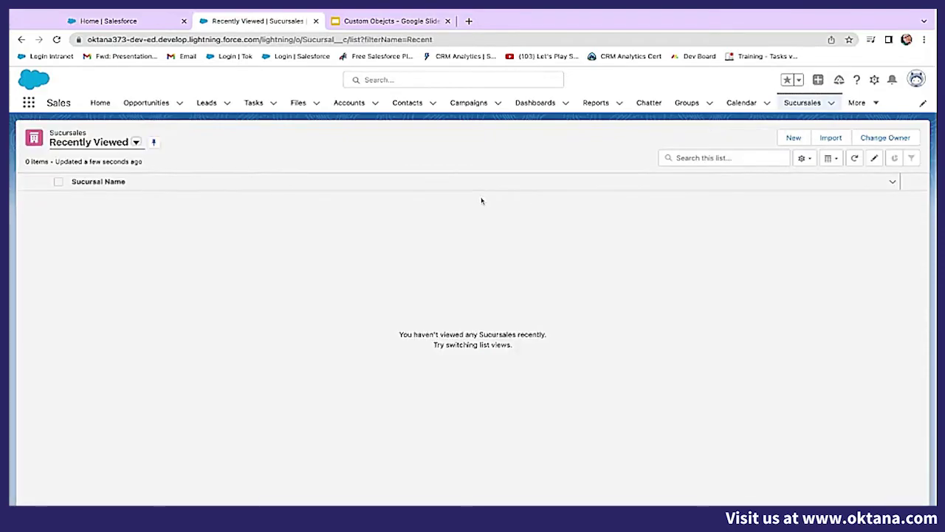
{"action": "left_click", "coordinate": [786, 140]}
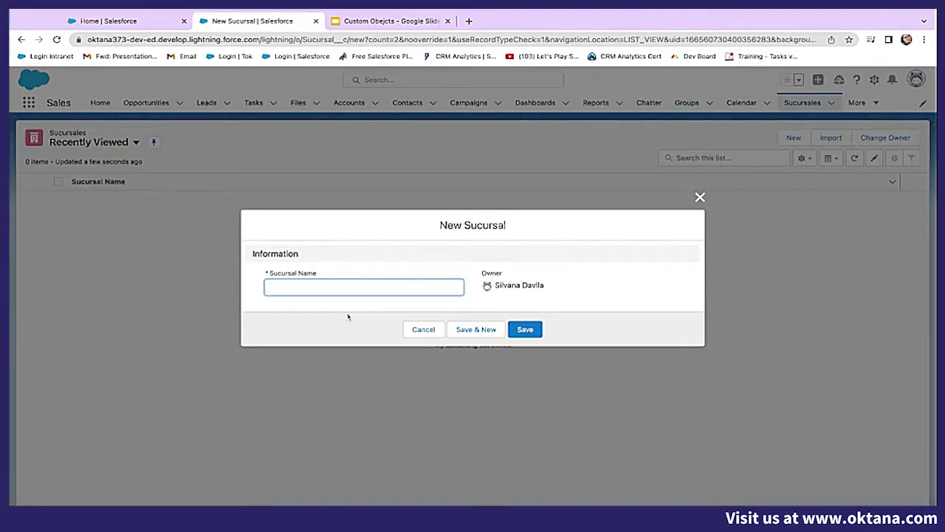
{"action": "type", "text": "Fantasia"}
{"action": "left_click", "coordinate": [533, 332]}
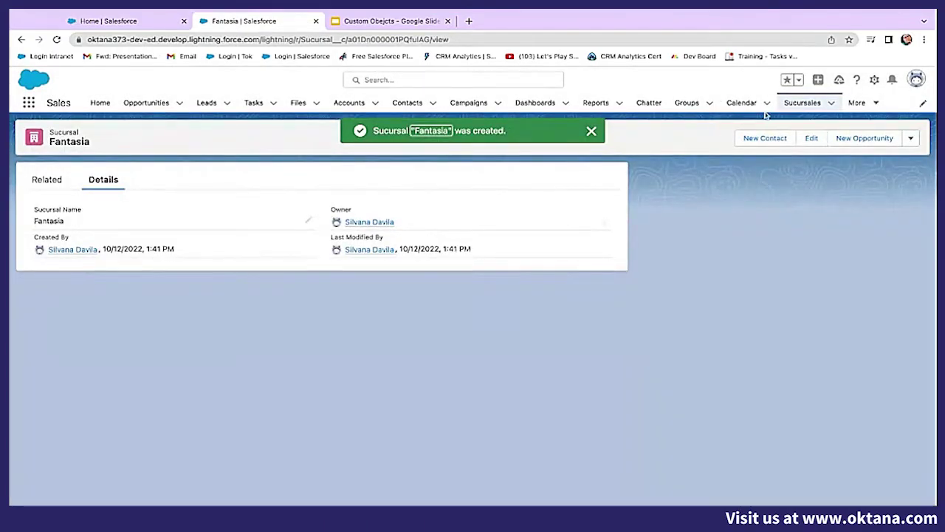
Open the Harry Potter record from the Libros list, set its Sucursal to Fantasia and save
{"action": "left_click", "coordinate": [859, 104]}
{"action": "left_click", "coordinate": [852, 179]}
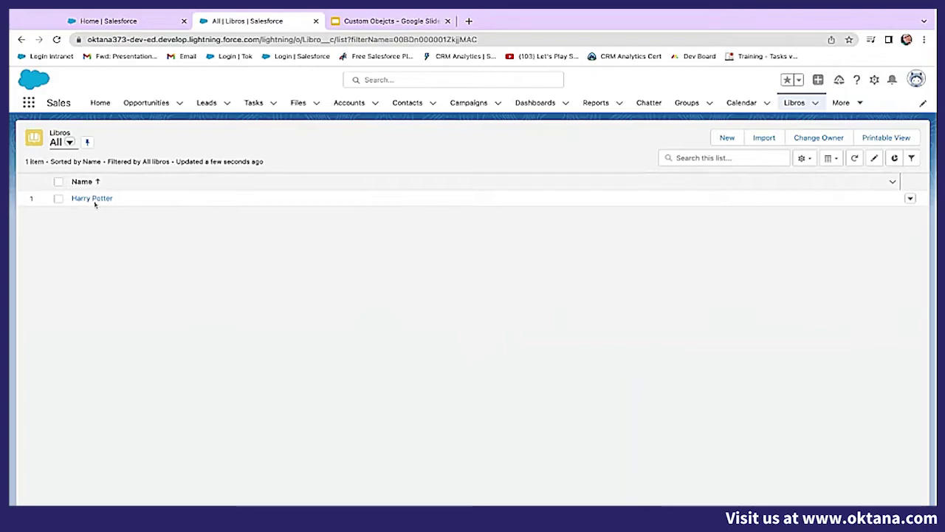
{"action": "left_click", "coordinate": [93, 198]}
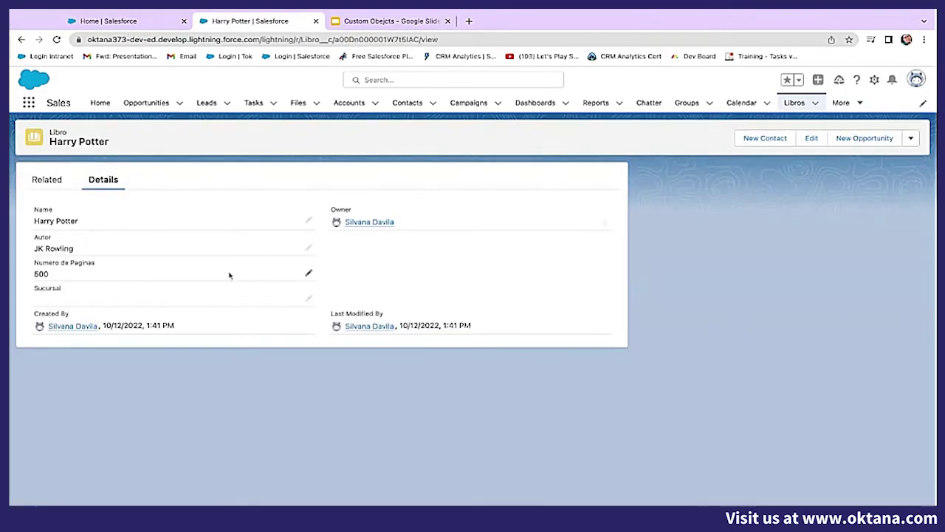
{"action": "left_click", "coordinate": [308, 299]}
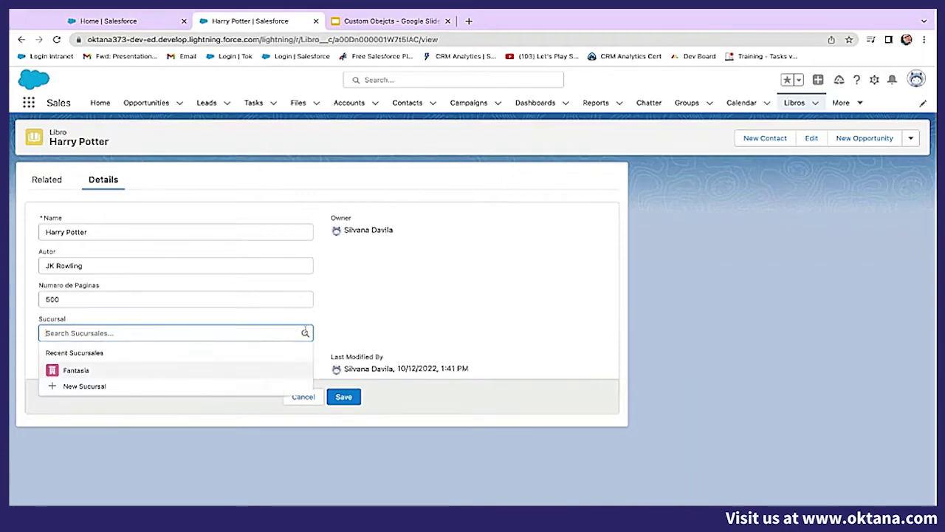
{"action": "left_click", "coordinate": [71, 369]}
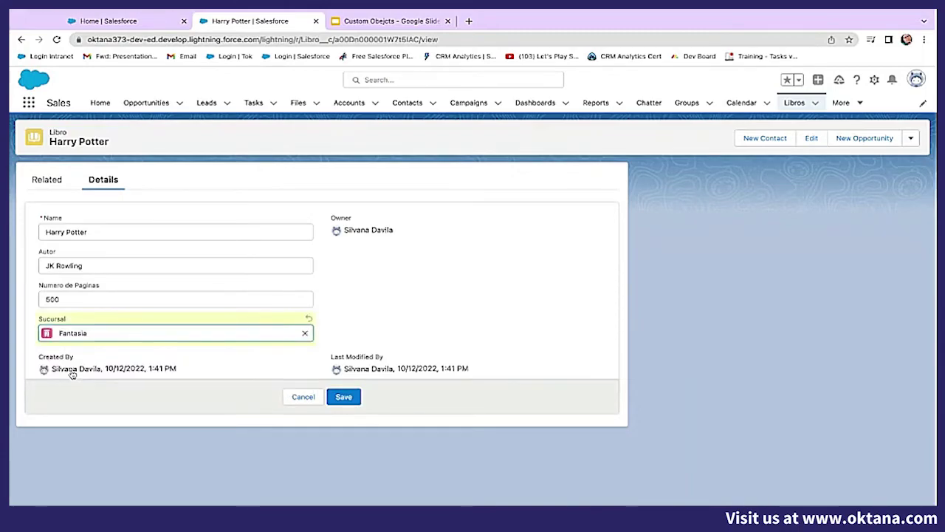
{"action": "left_click", "coordinate": [386, 330]}
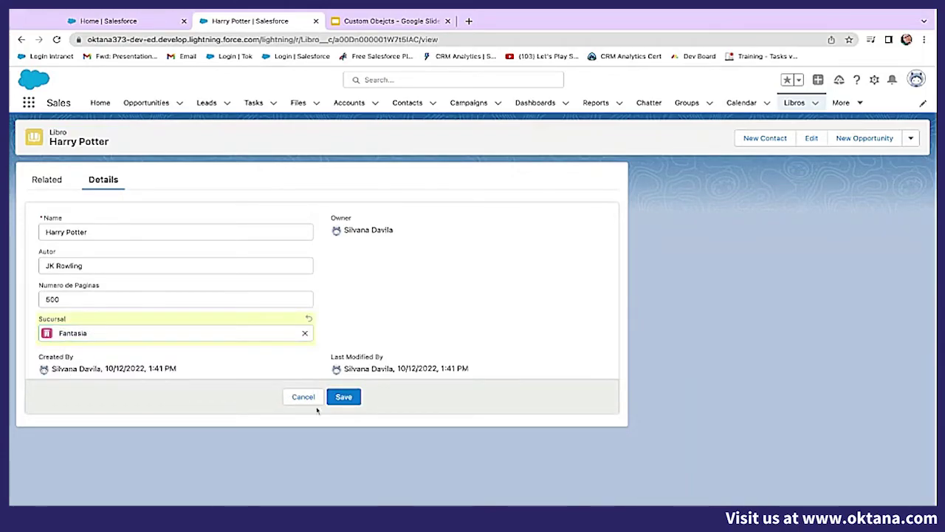
{"action": "left_click", "coordinate": [344, 397]}
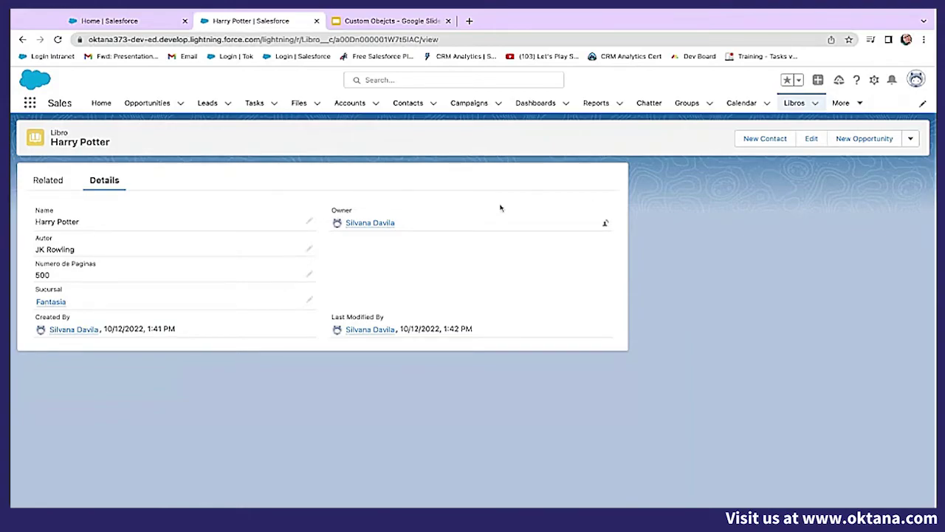
Open the Fantasia record from the Sucursales list and show its related Libros
{"action": "left_click", "coordinate": [815, 105]}
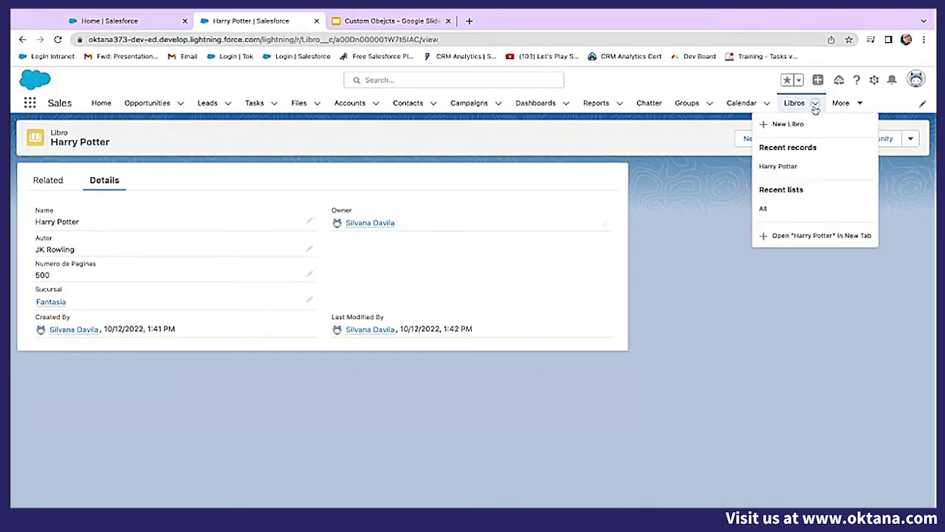
{"action": "left_click", "coordinate": [703, 232]}
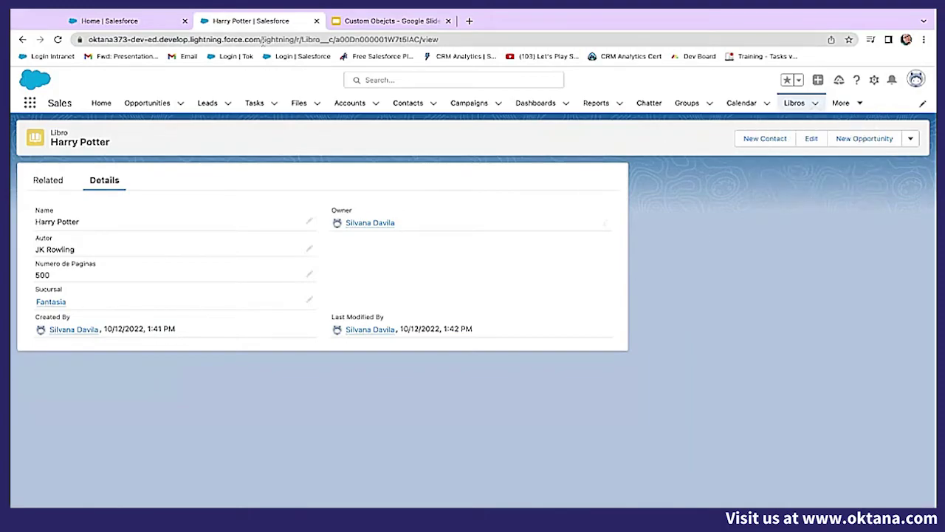
{"action": "left_click", "coordinate": [860, 105]}
{"action": "left_click", "coordinate": [837, 181]}
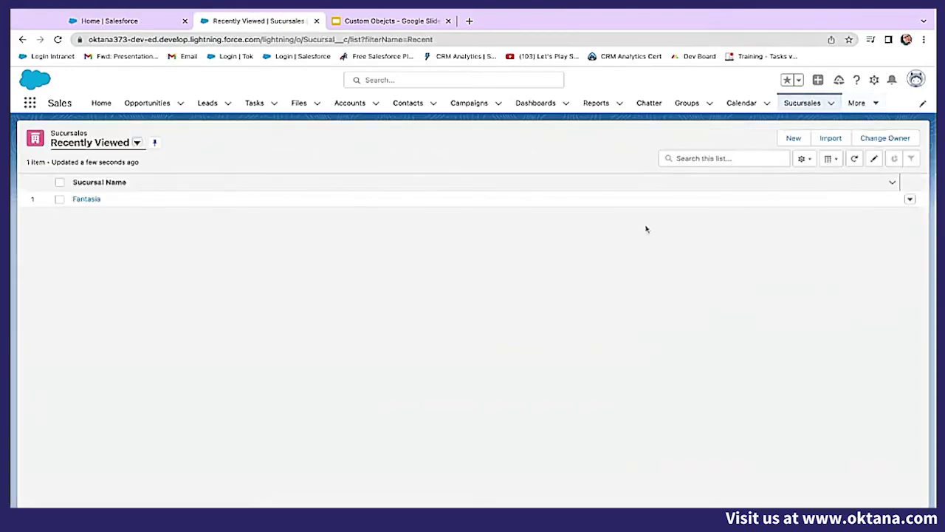
{"action": "left_click", "coordinate": [81, 201]}
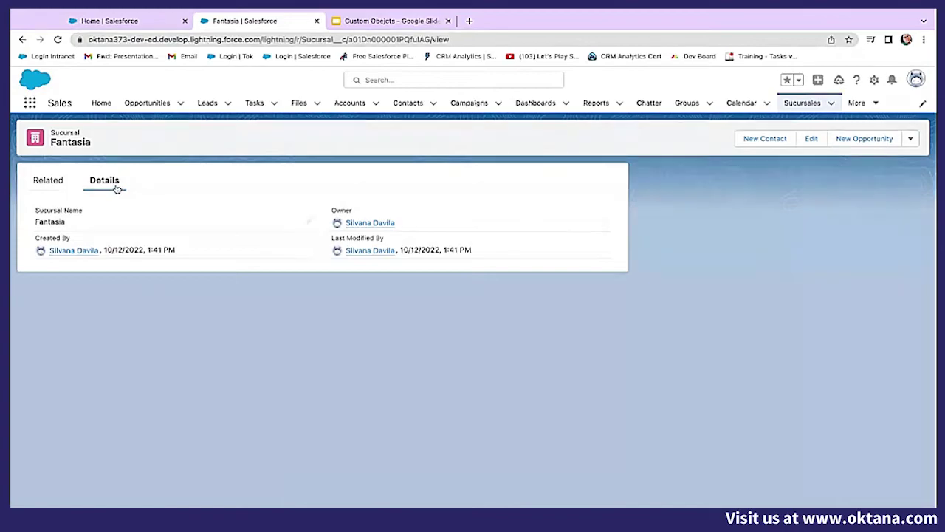
{"action": "left_click", "coordinate": [49, 182]}
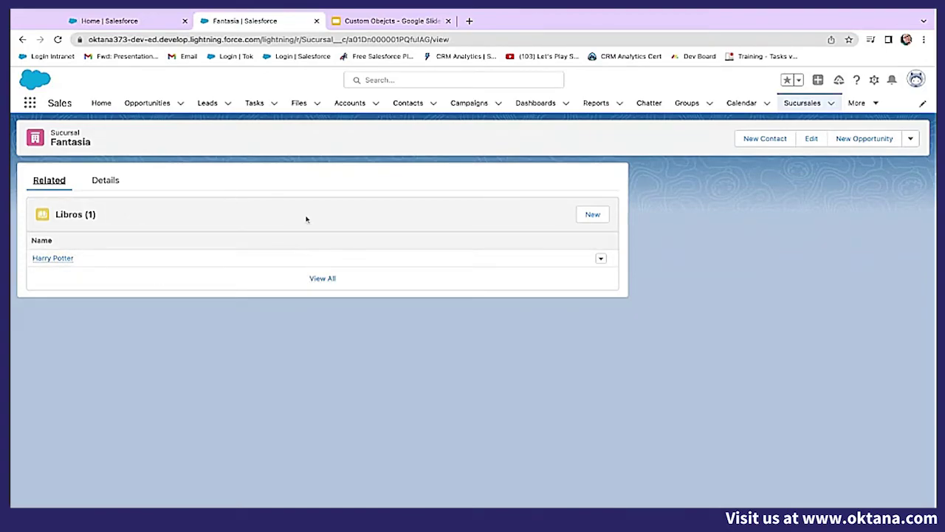
Create and save a Libro from Fantasia's related list named El Senior de los anillos, with Autor Tolkien and Numero de Paginas 600
{"action": "left_click", "coordinate": [596, 215]}
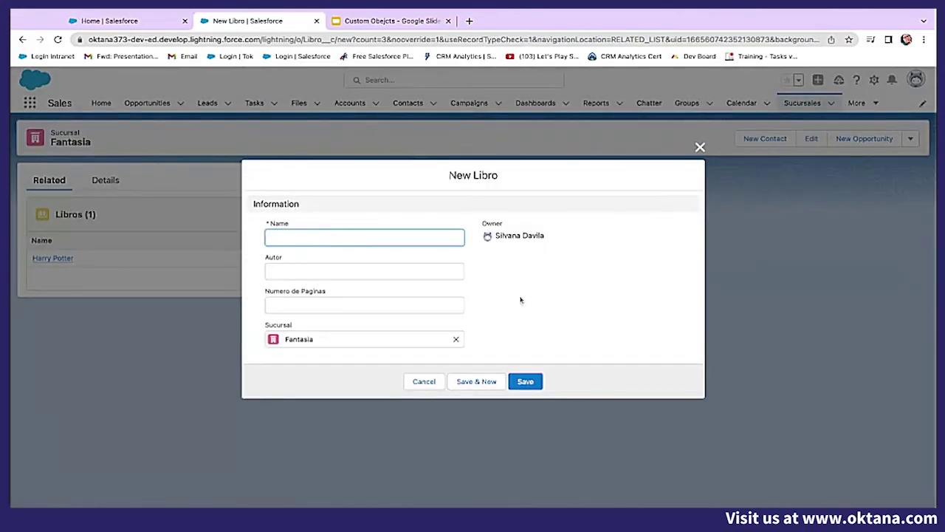
{"action": "left_click", "coordinate": [521, 300]}
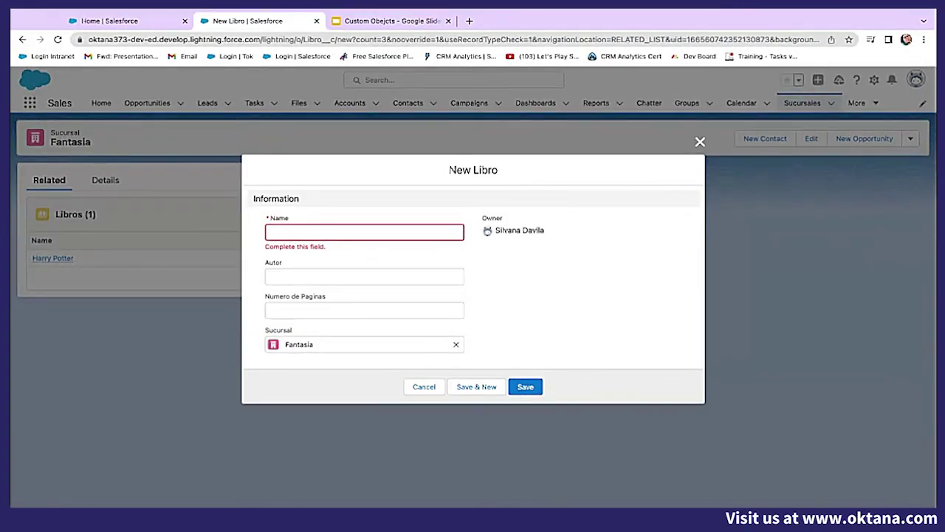
{"action": "left_click", "coordinate": [413, 234]}
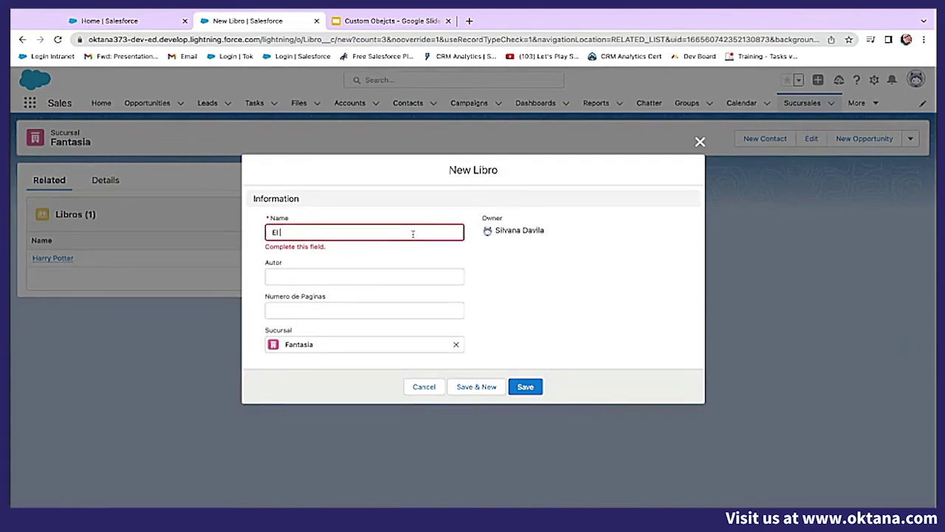
{"action": "type", "text": "El s="}
{"action": "key", "text": "BackSpace"}
{"action": "type", "text": "enior de los"}
{"action": "type", "text": "anillos"}
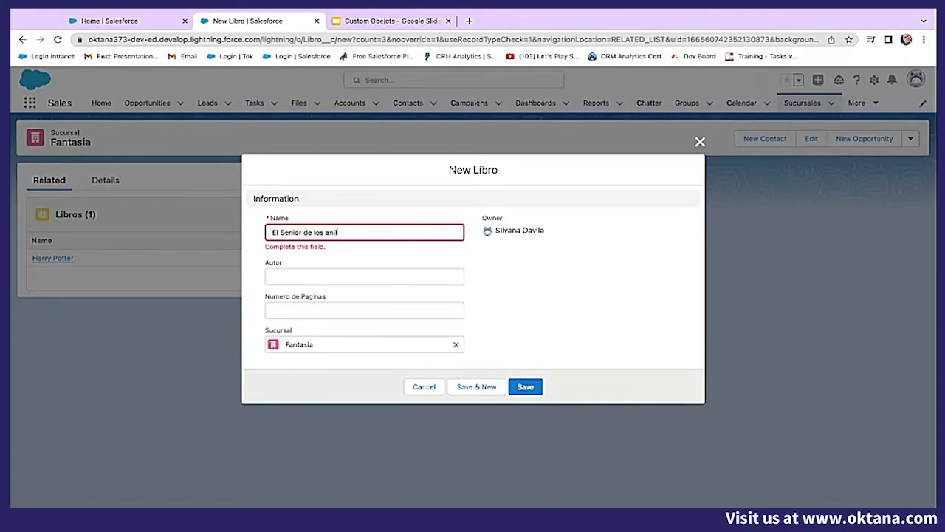
{"action": "left_click", "coordinate": [358, 279]}
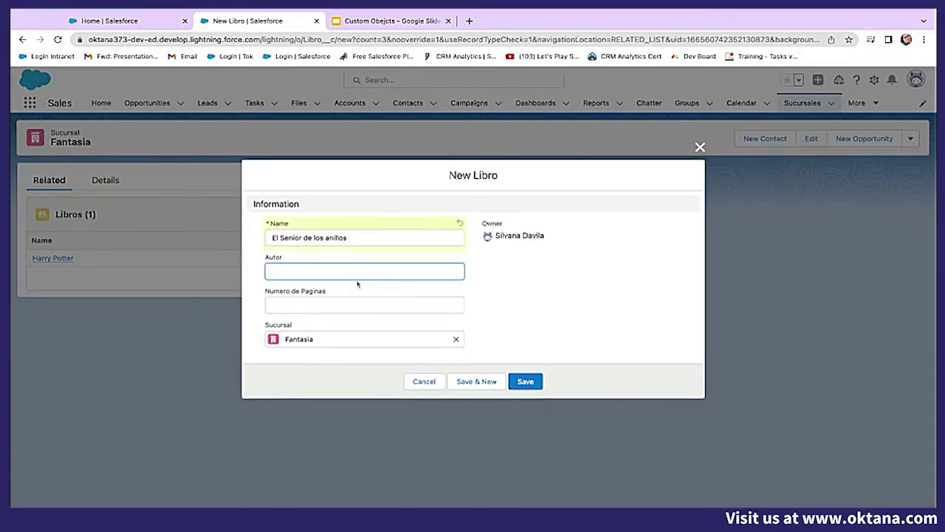
{"action": "type", "text": "Tolkien"}
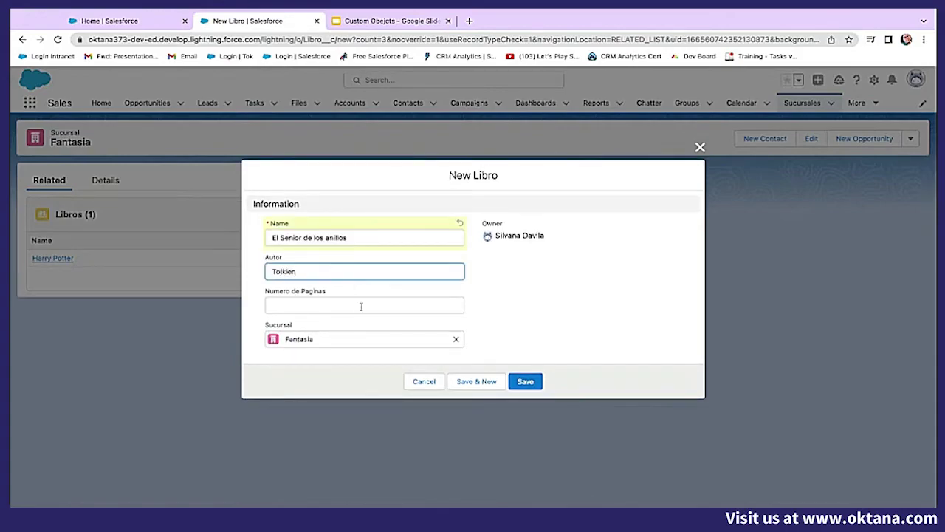
{"action": "left_click", "coordinate": [361, 307]}
{"action": "type", "text": "600"}
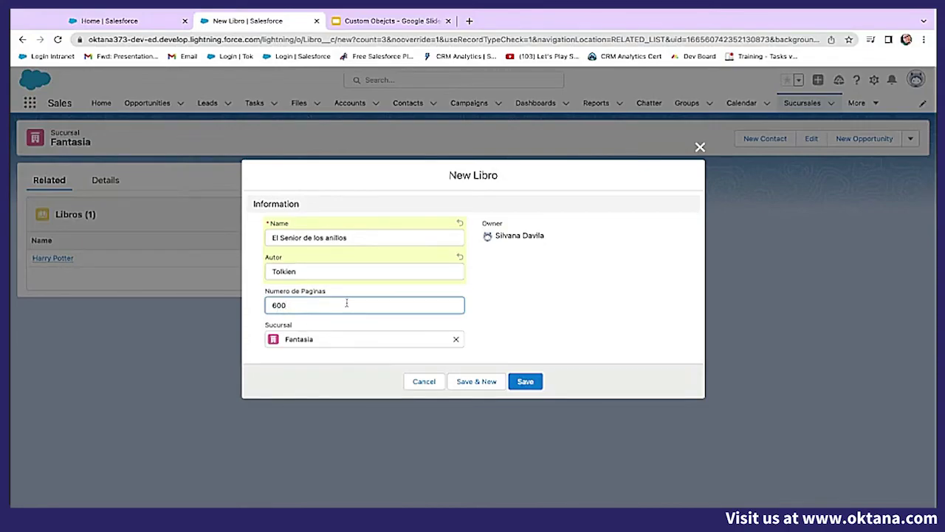
{"action": "left_click", "coordinate": [524, 381]}
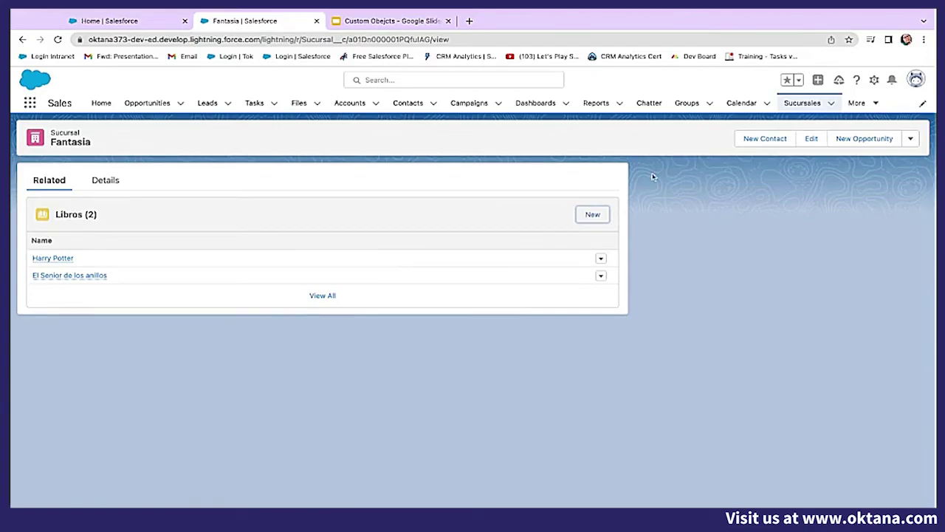
Return to the Libros list to review all Libro records
{"action": "left_click", "coordinate": [857, 104]}
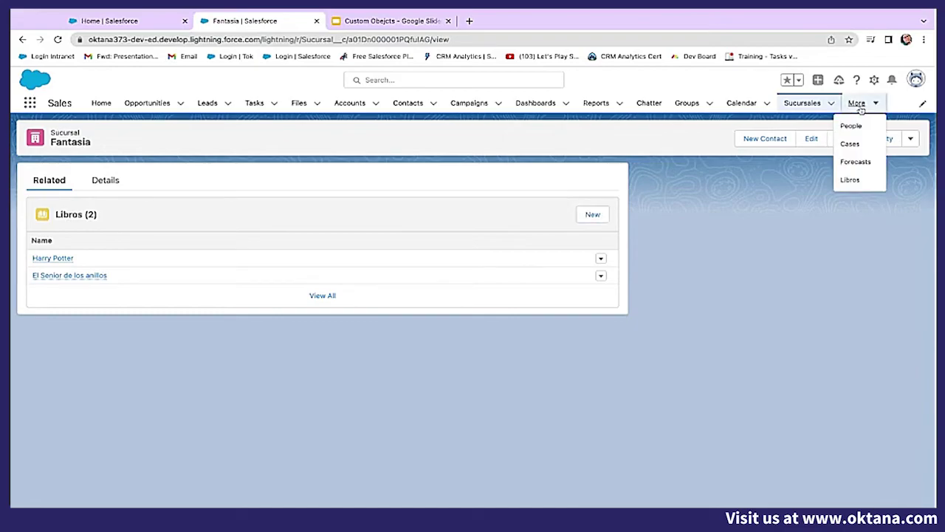
{"action": "left_click", "coordinate": [850, 183]}
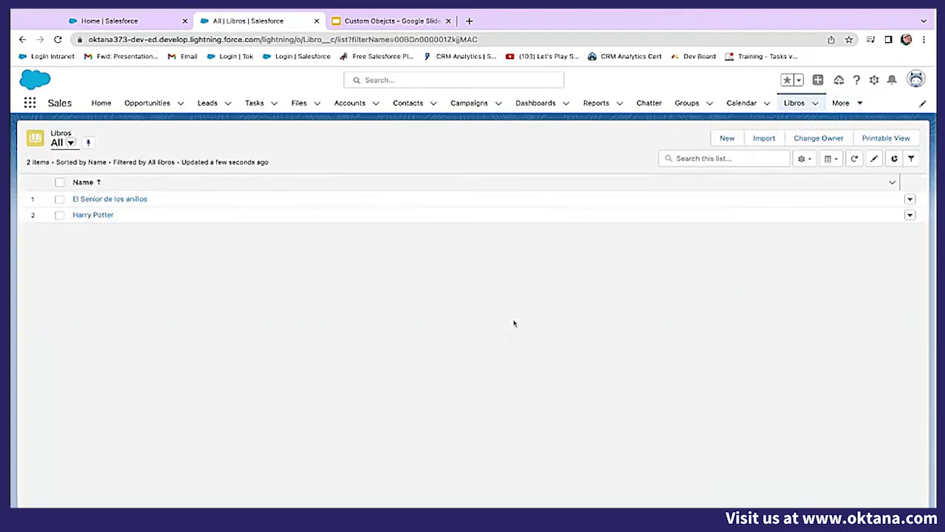